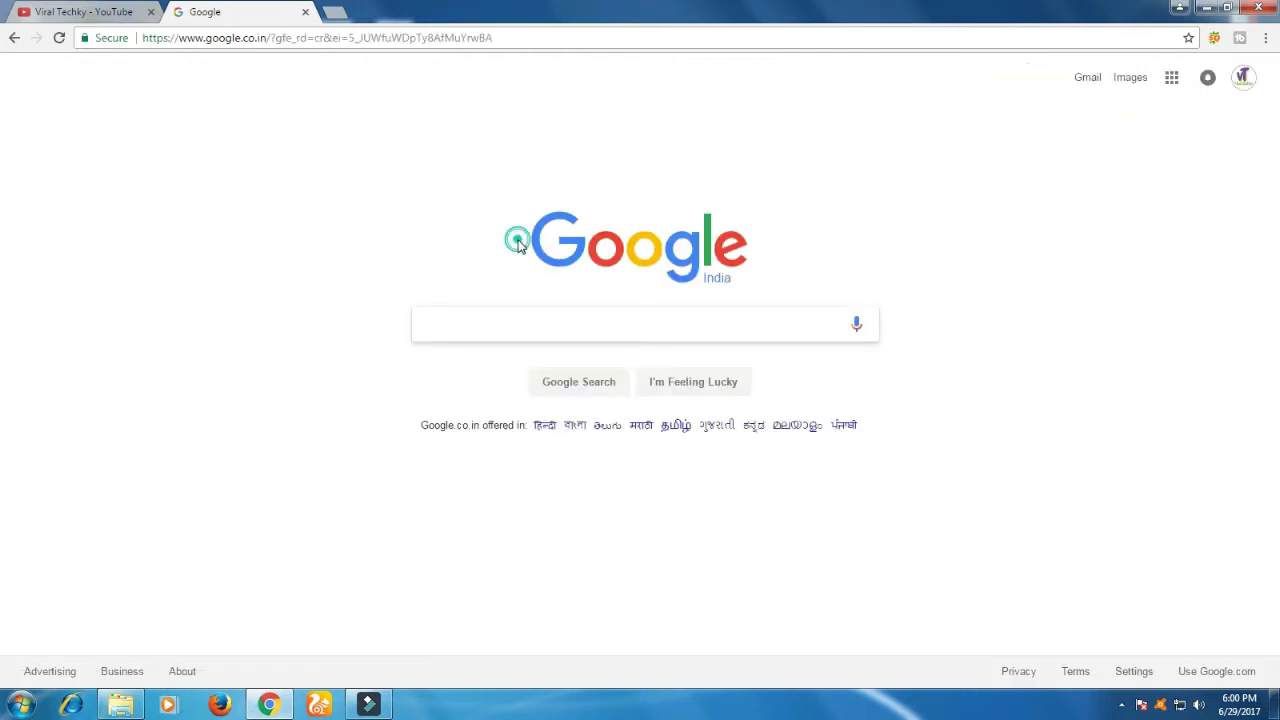
Search Google for "blogger" and open the Blogger.com result
click(805, 247)
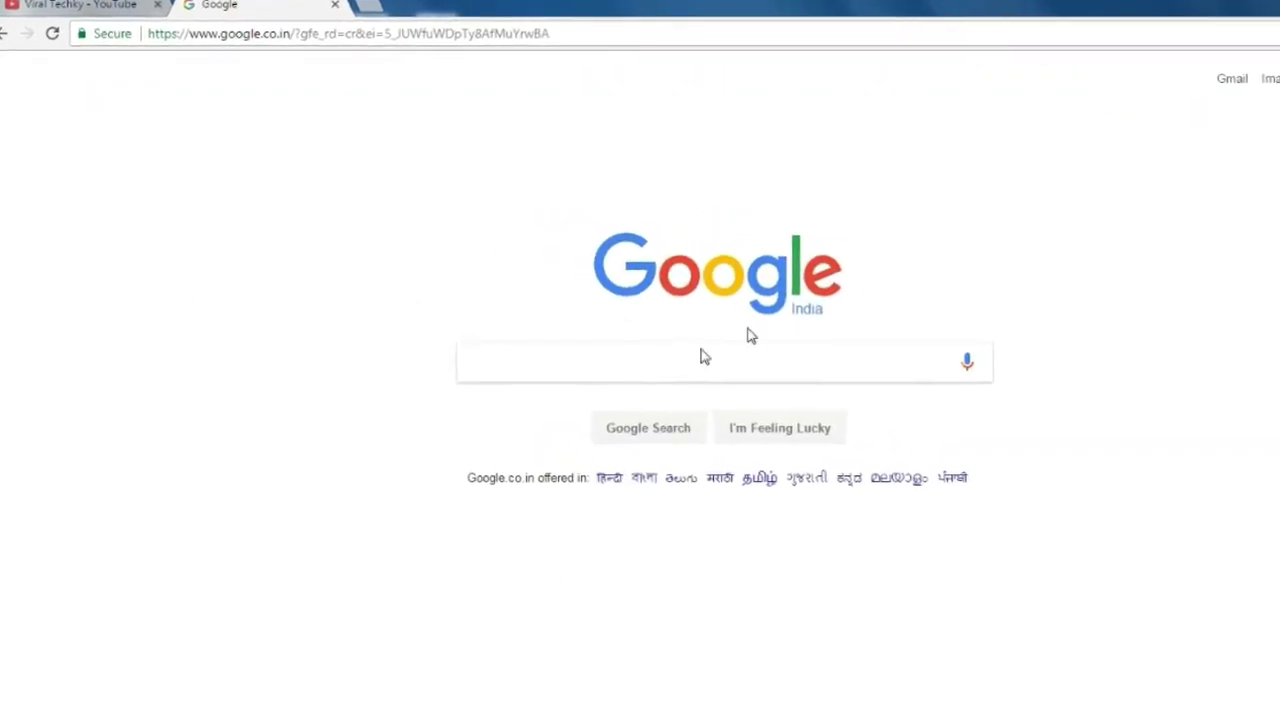
click(663, 382)
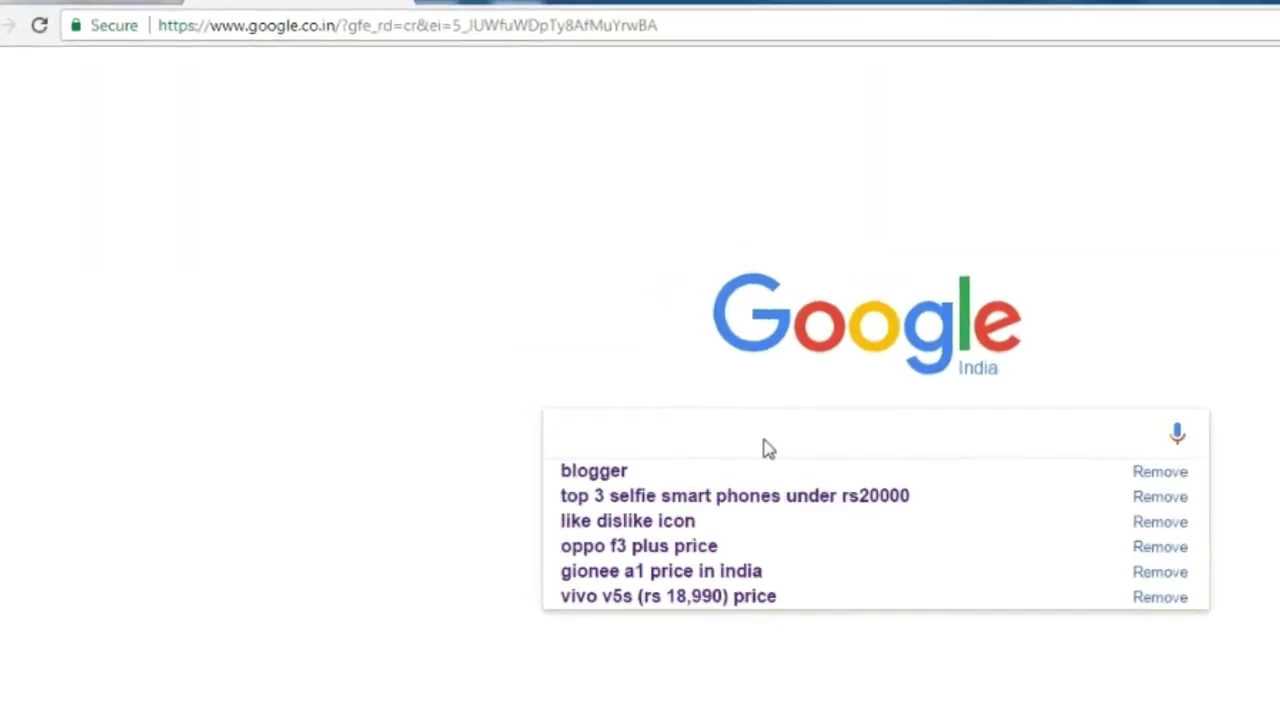
text(blogger)
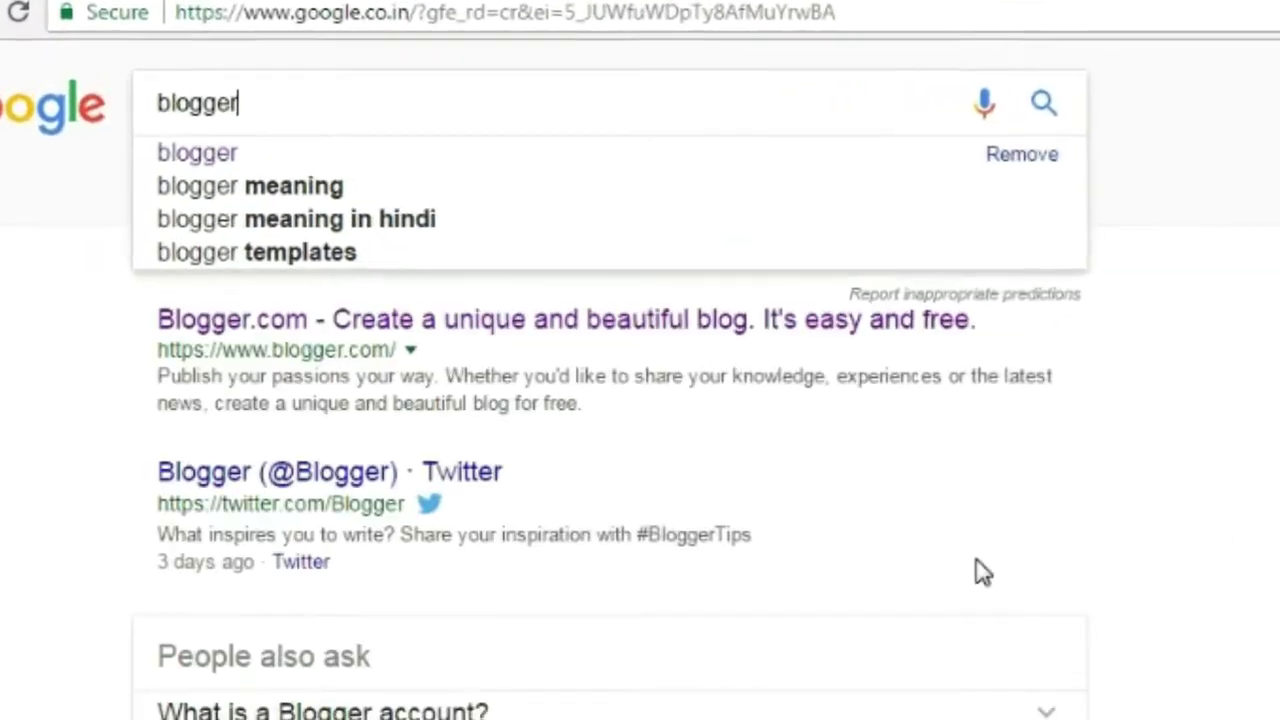
key(Return)
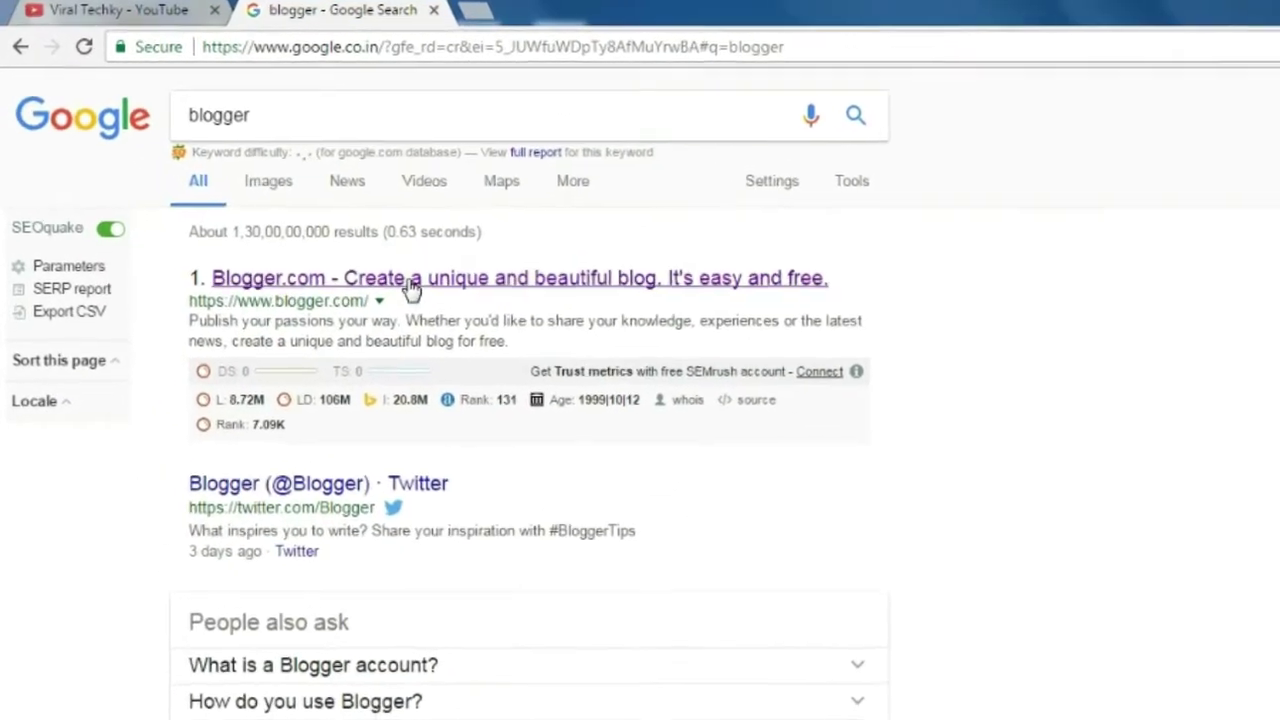
click(411, 287)
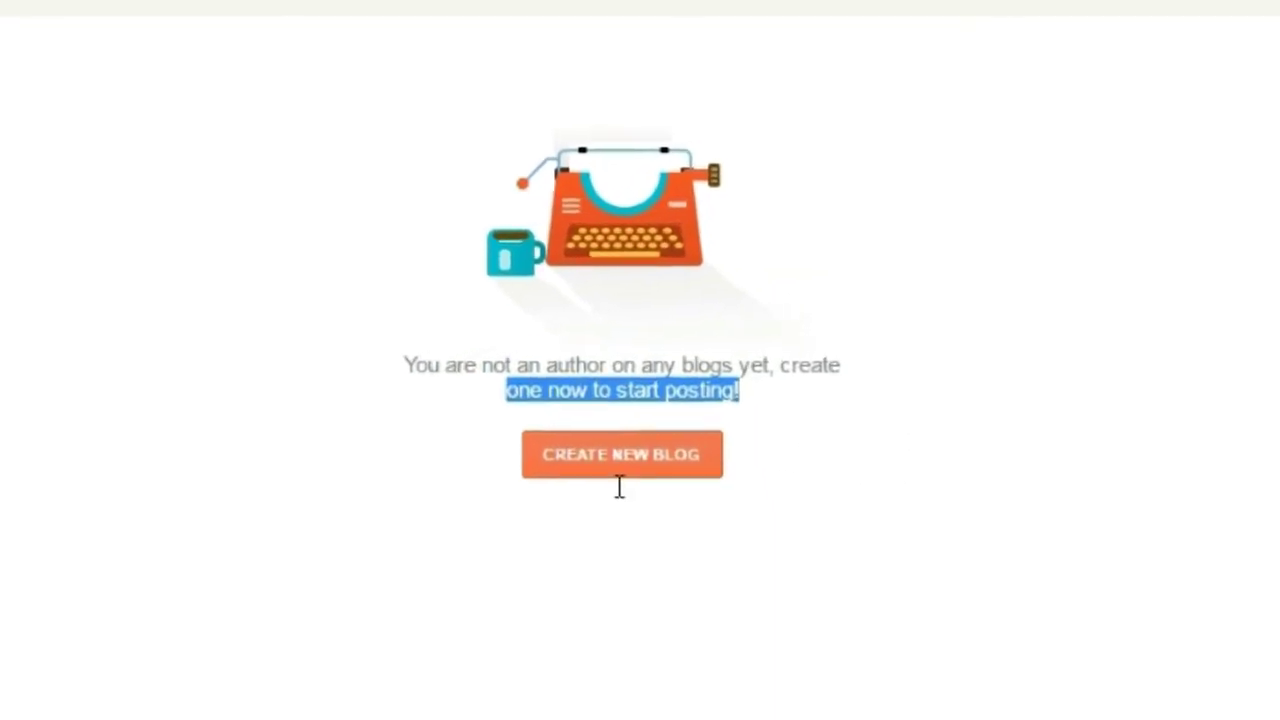
Start creating a new blog and give it the title "Viral Techky"
click(555, 495)
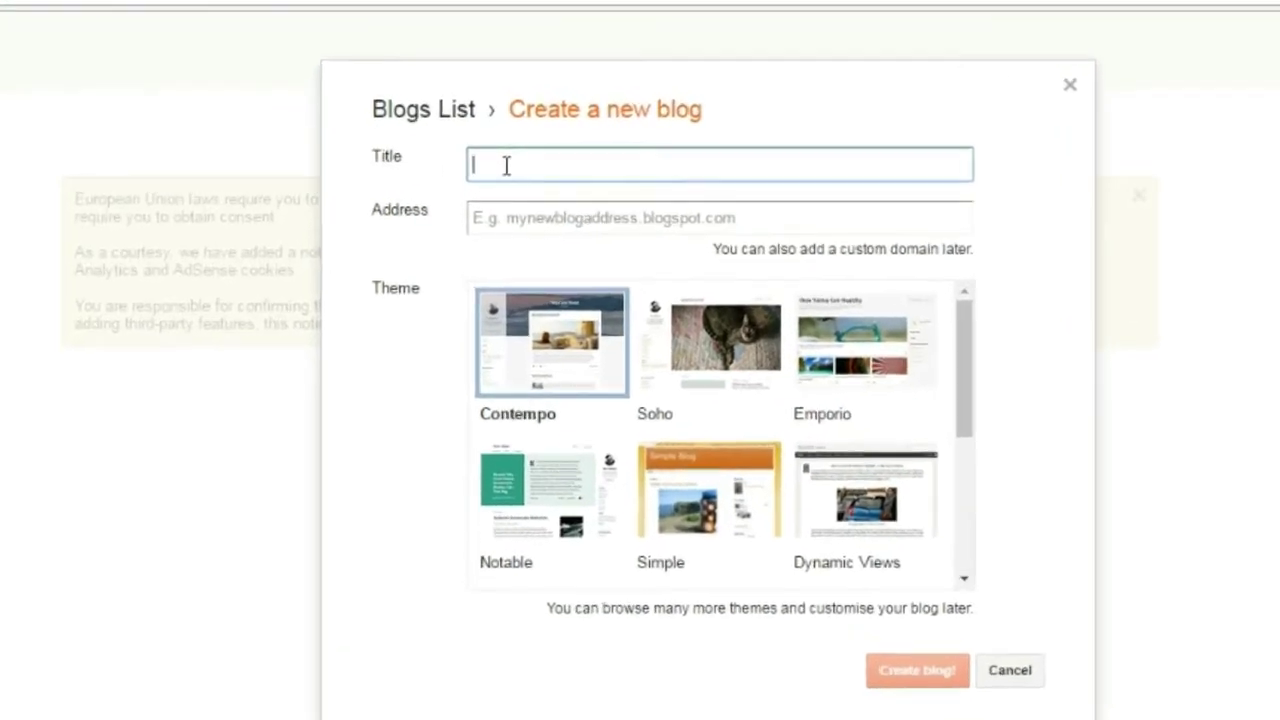
click(506, 166)
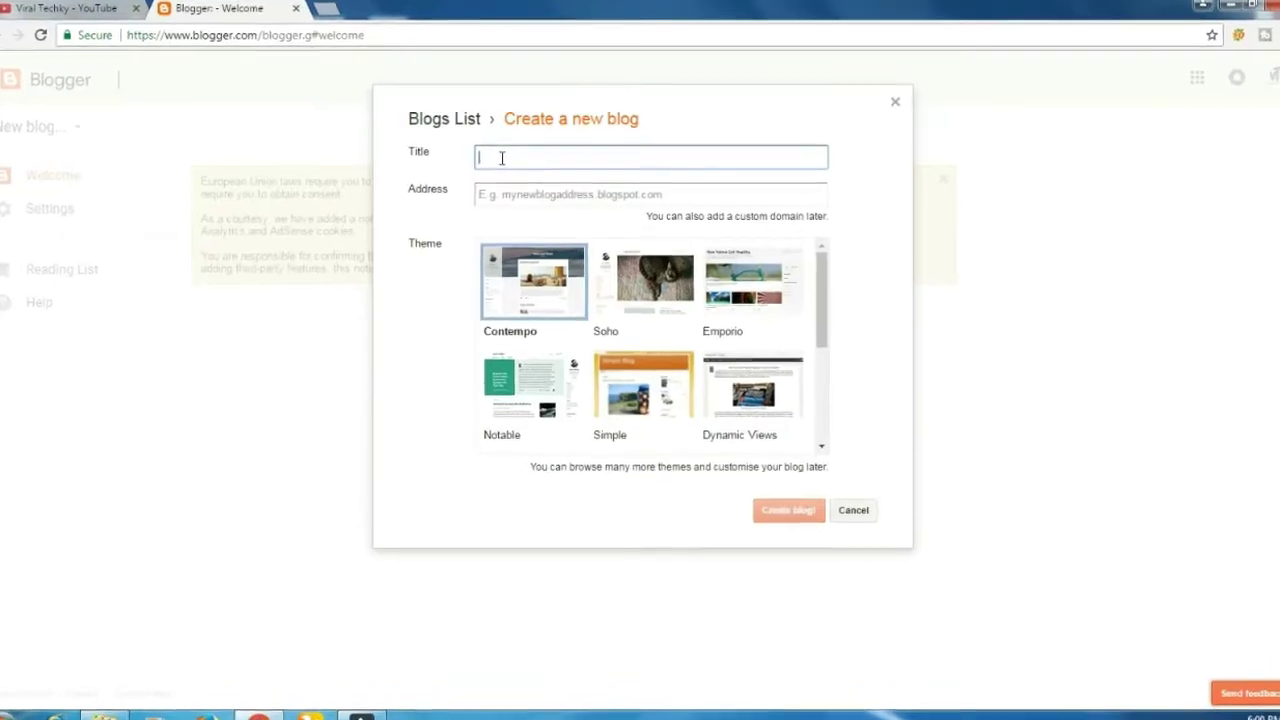
text(Viral)
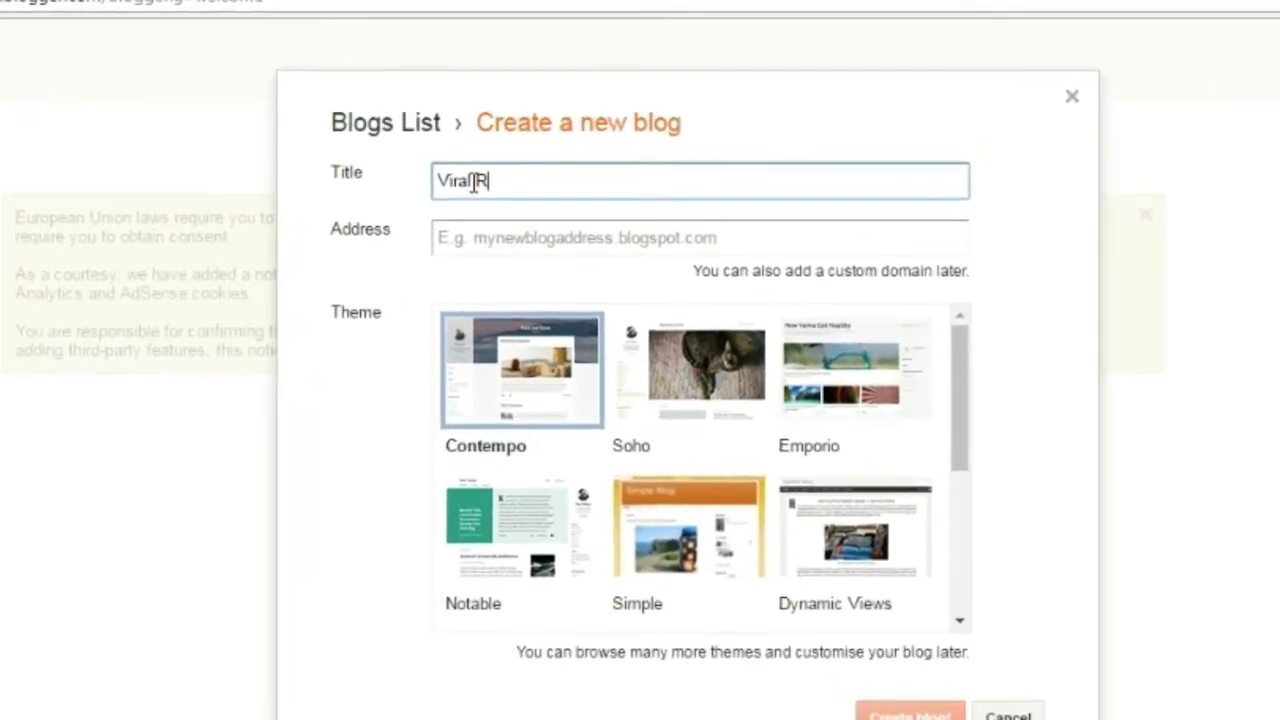
text( Techky)
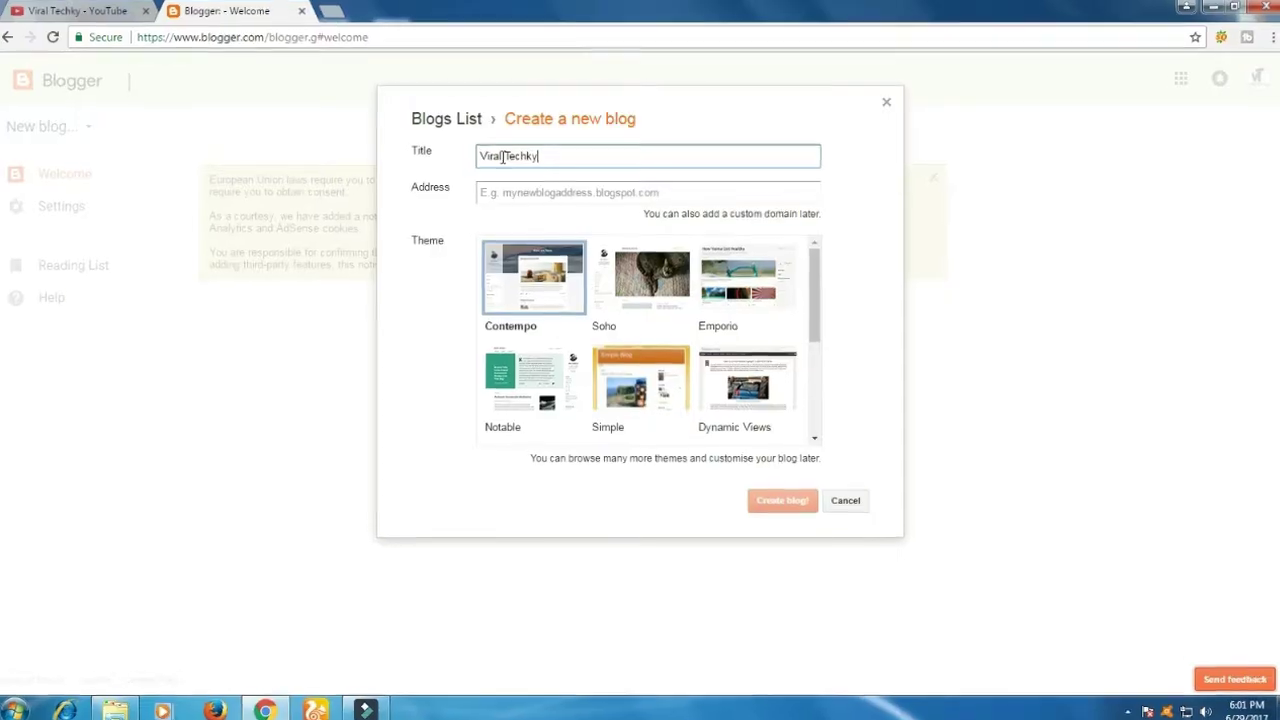
click(479, 156)
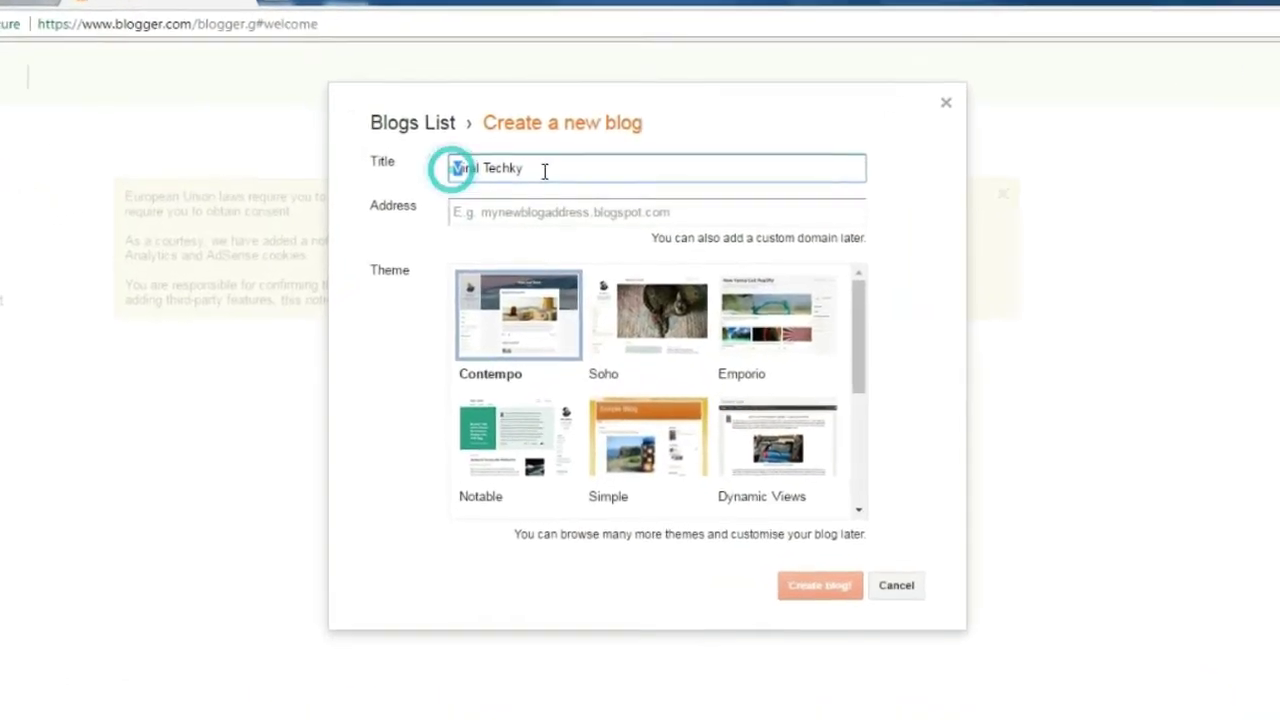
drag(544, 171, 540, 172)
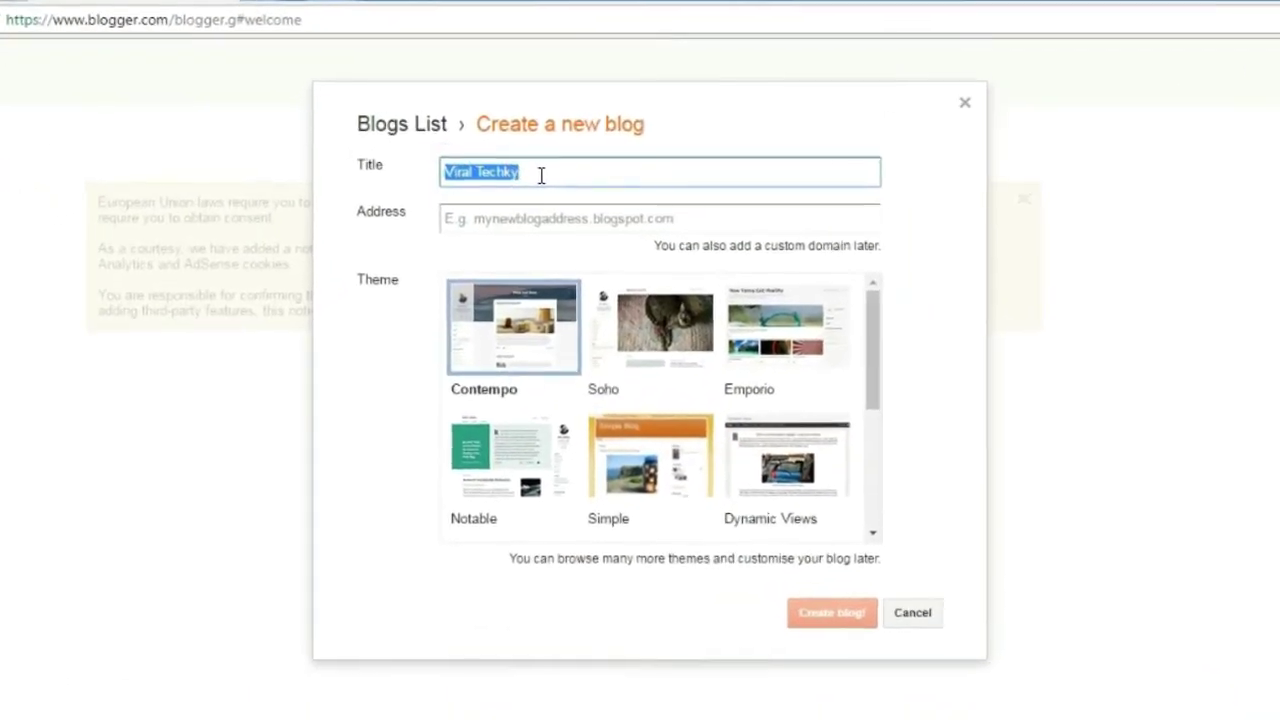
Set the blog address to viraltechky.blogspot.com and create the blog with the Contempo theme
click(448, 244)
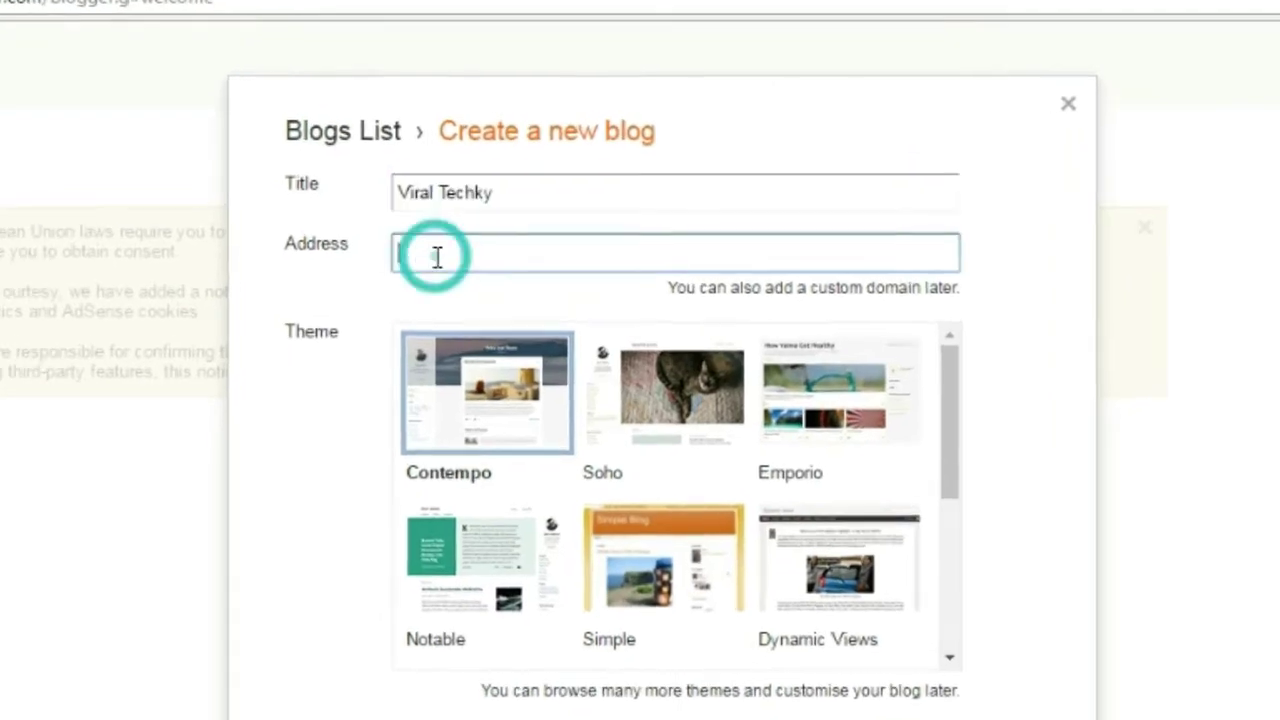
text(viraltechky)
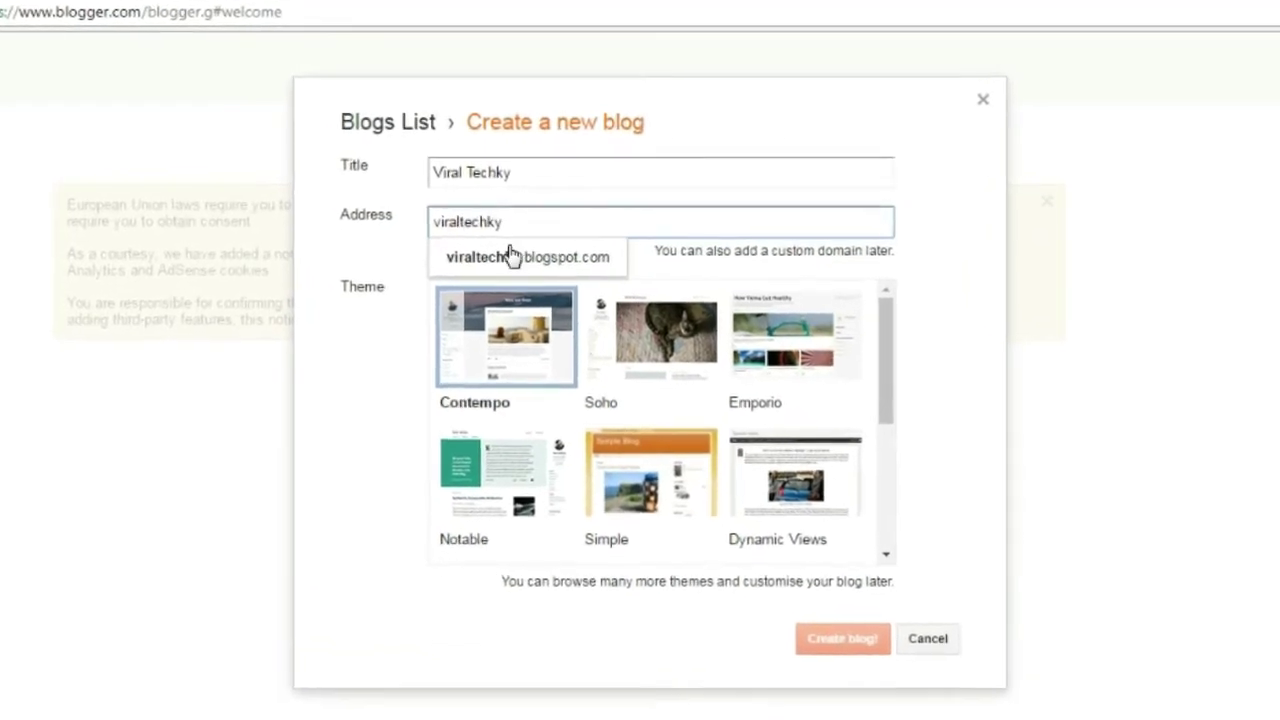
click(514, 257)
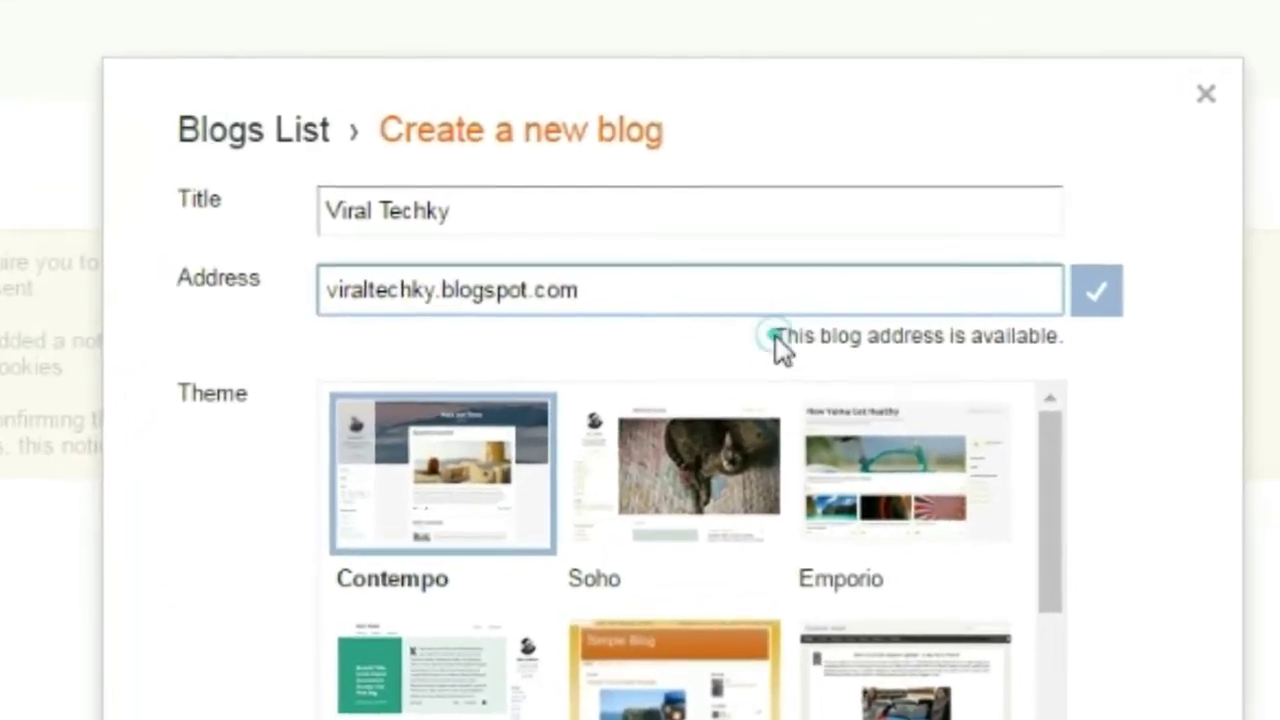
drag(779, 345, 923, 345)
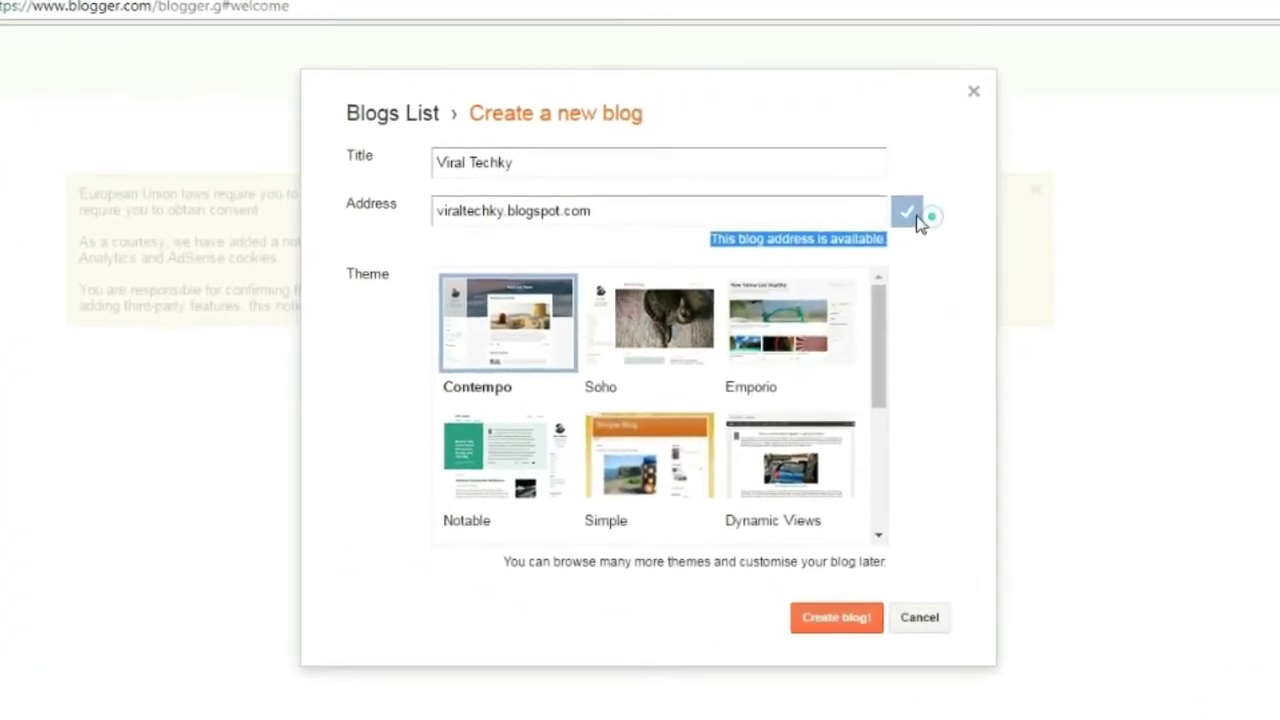
click(893, 213)
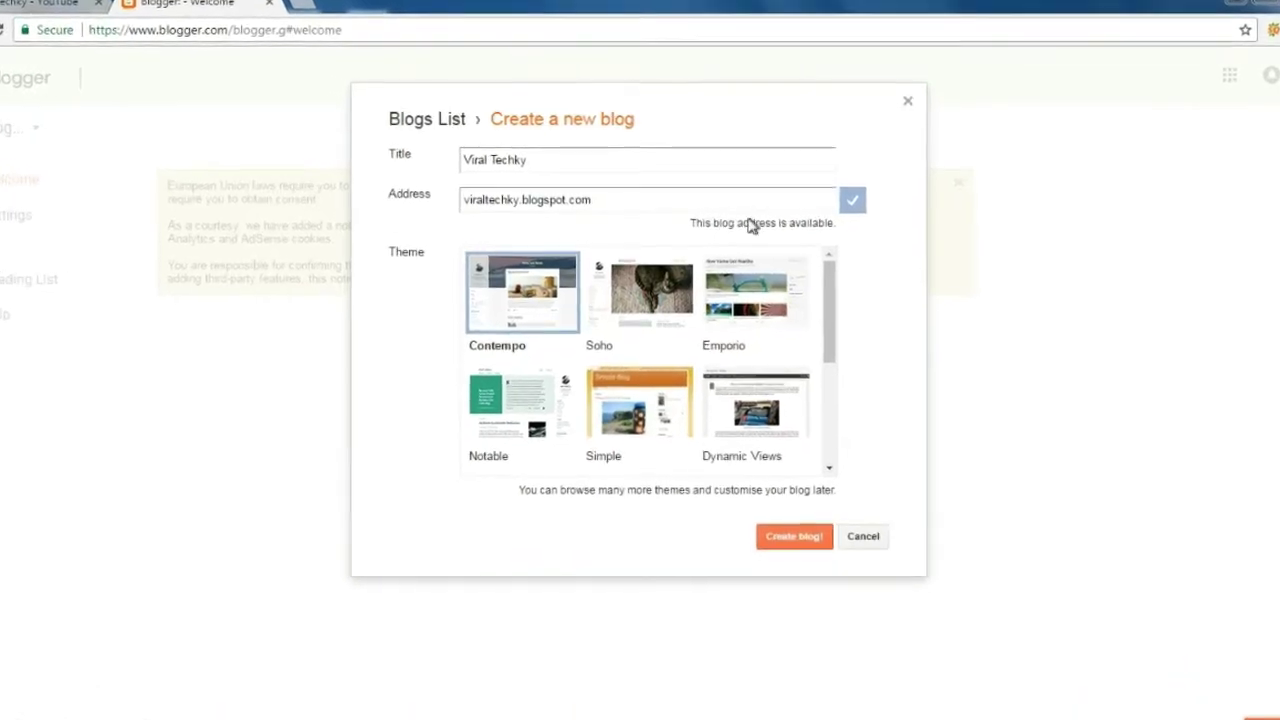
drag(693, 238, 877, 253)
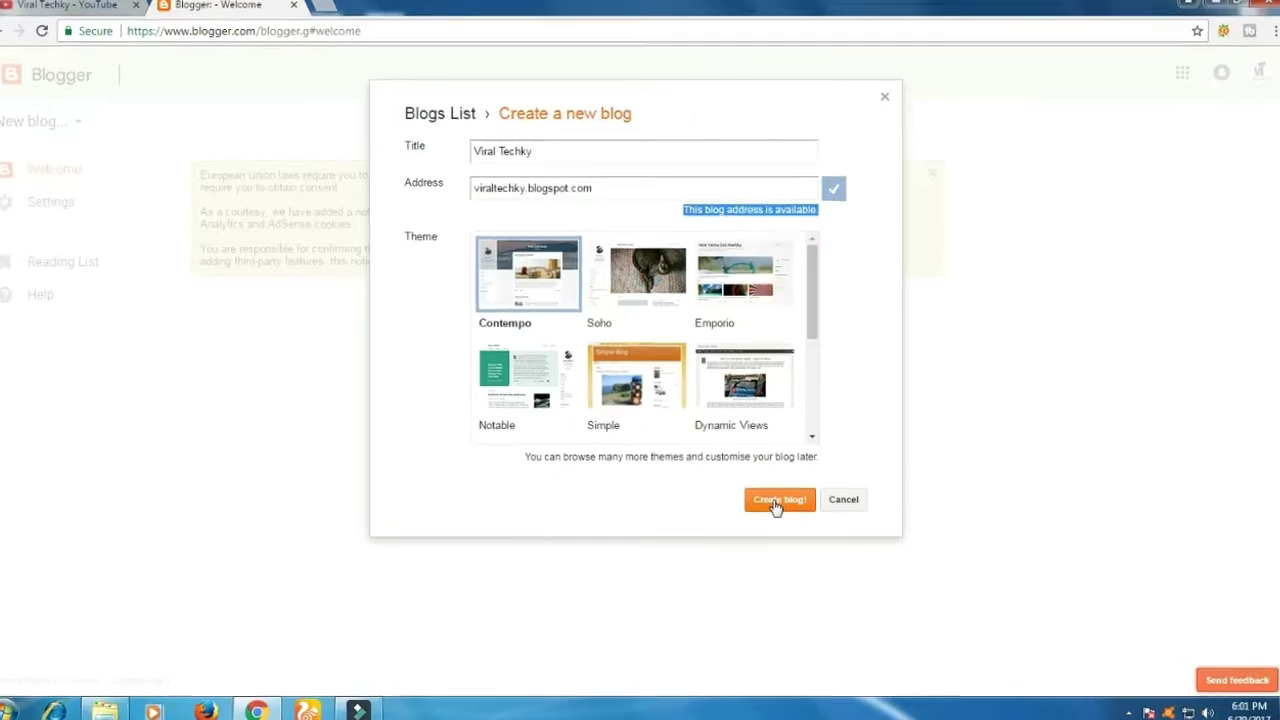
click(772, 502)
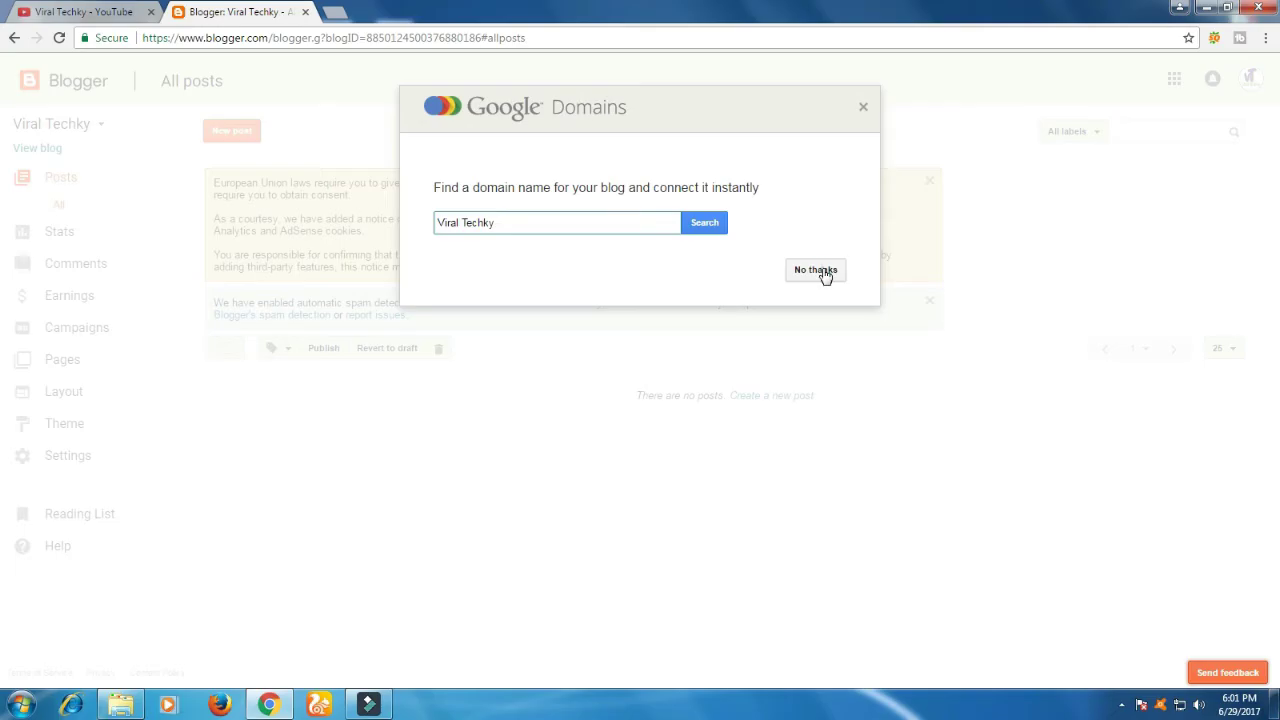
Decline the Google Domains offer and dismiss the cookie and spam detection notices above the posts list
click(825, 275)
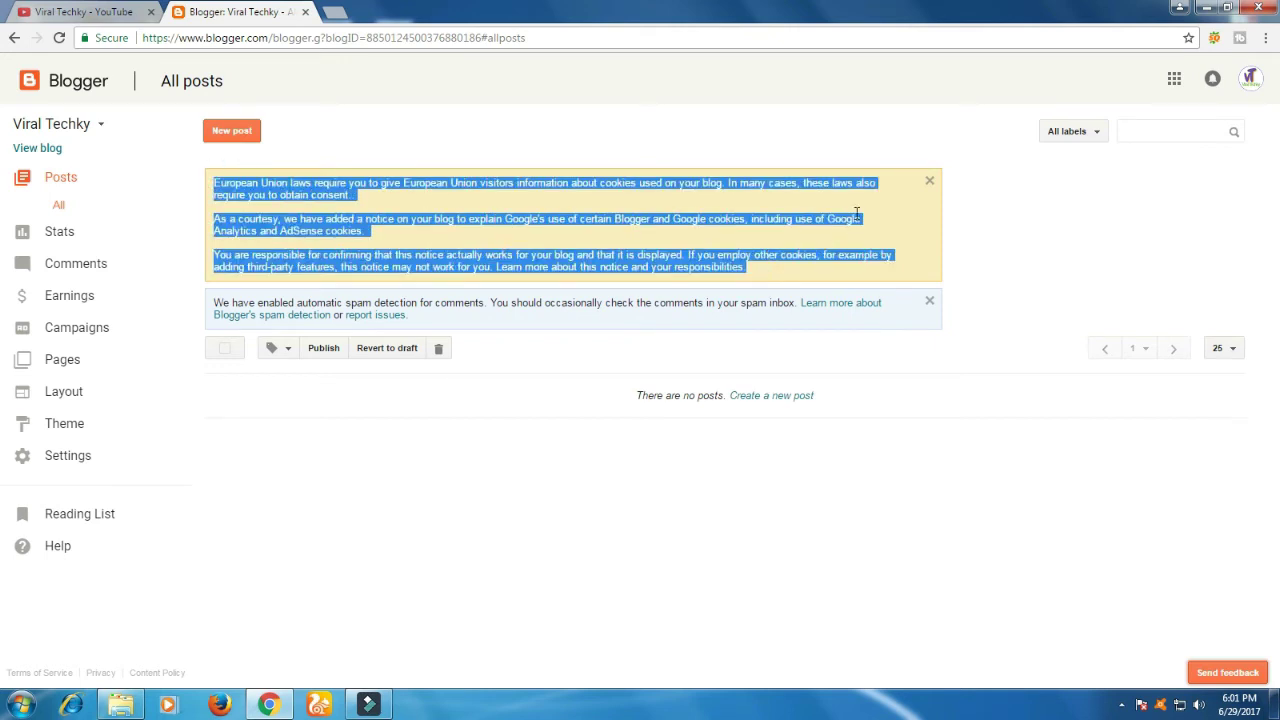
click(932, 181)
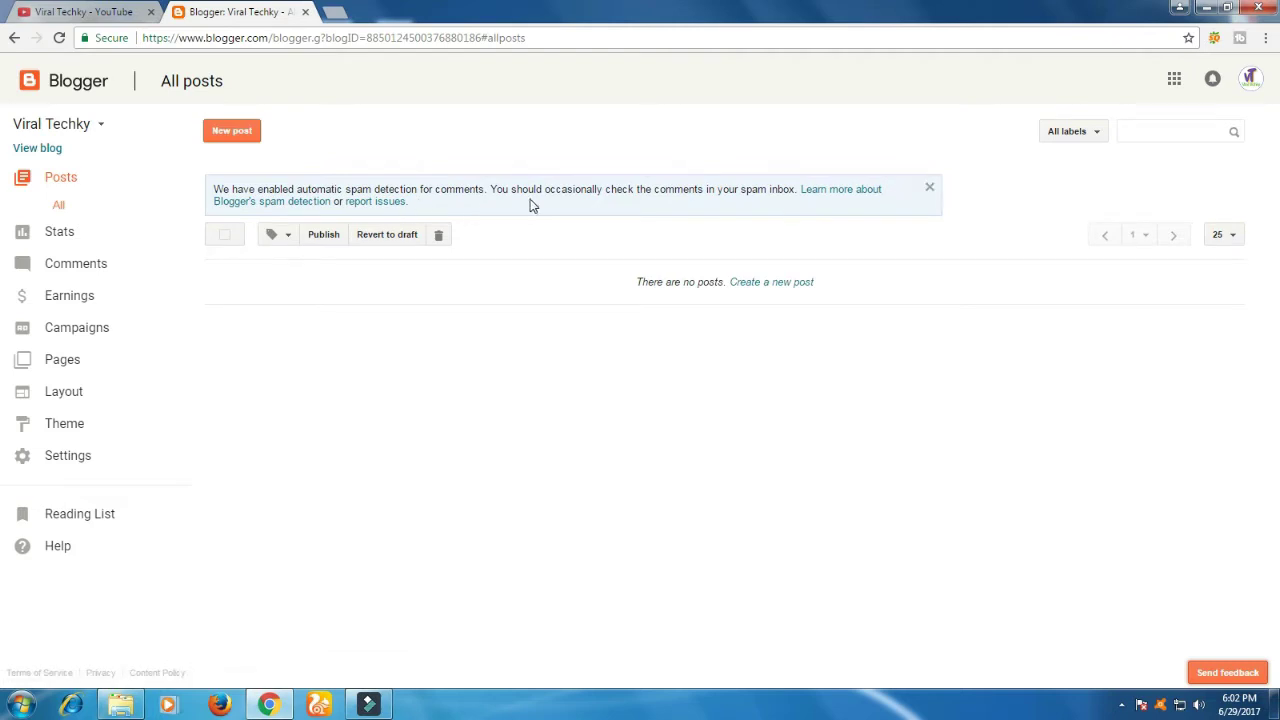
click(927, 187)
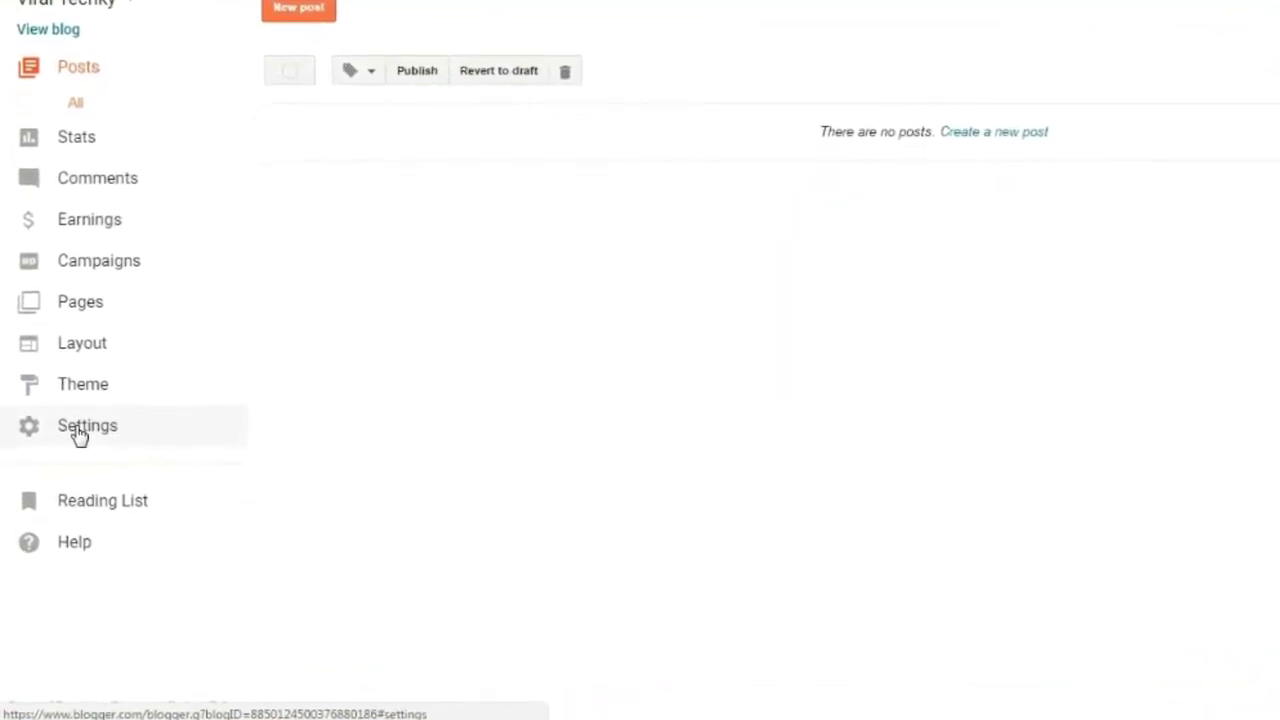
In the blog's basic settings, enter the description "Viral Techky is providing latest tips & tricks for youtube."
click(78, 438)
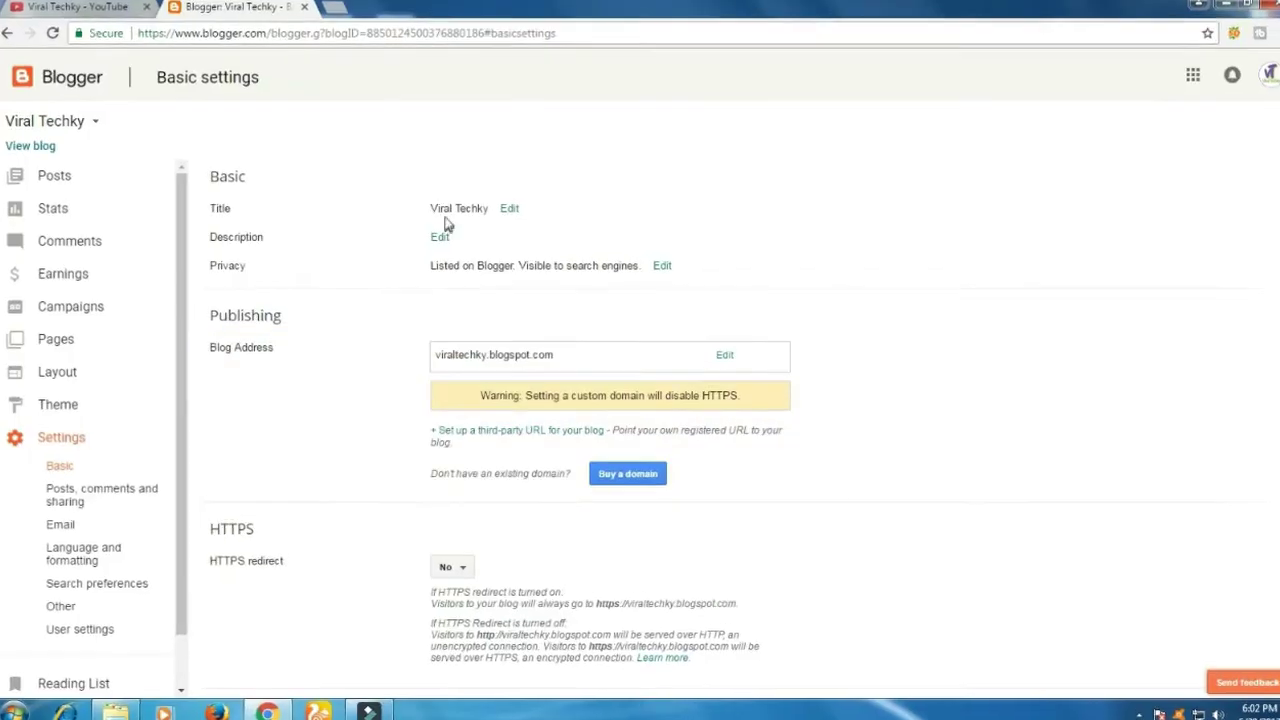
drag(441, 204, 507, 205)
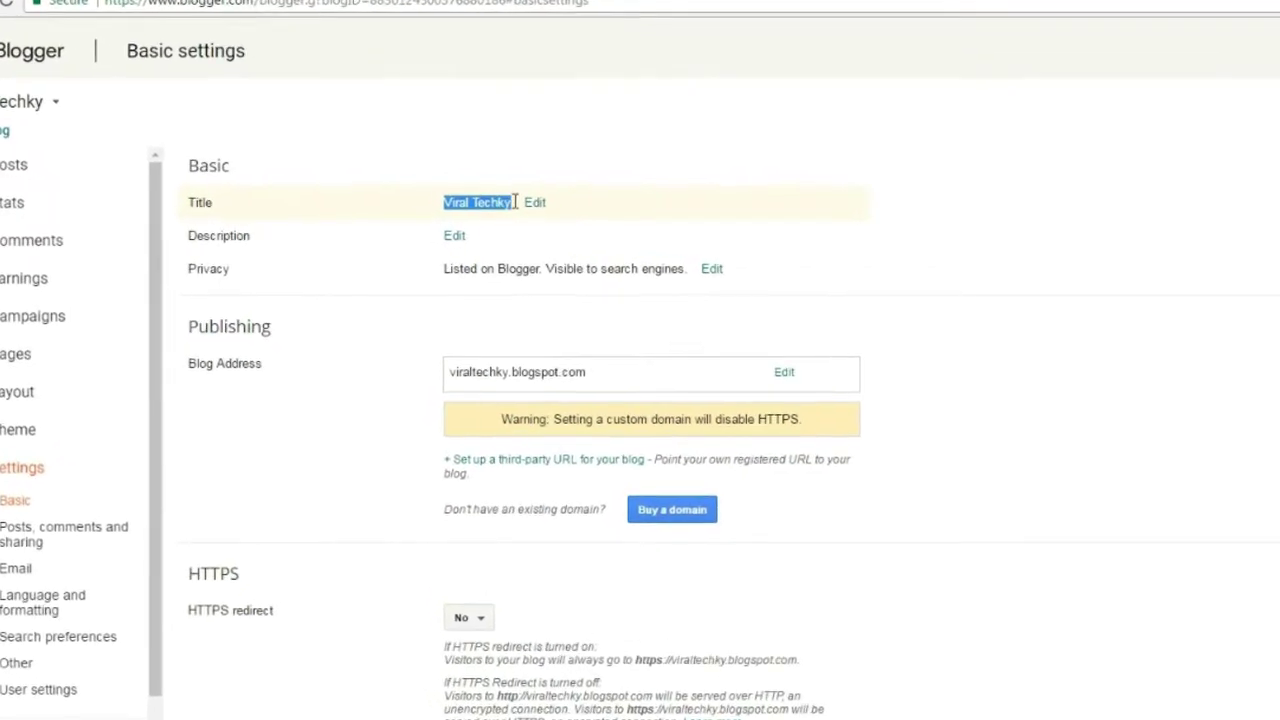
click(470, 236)
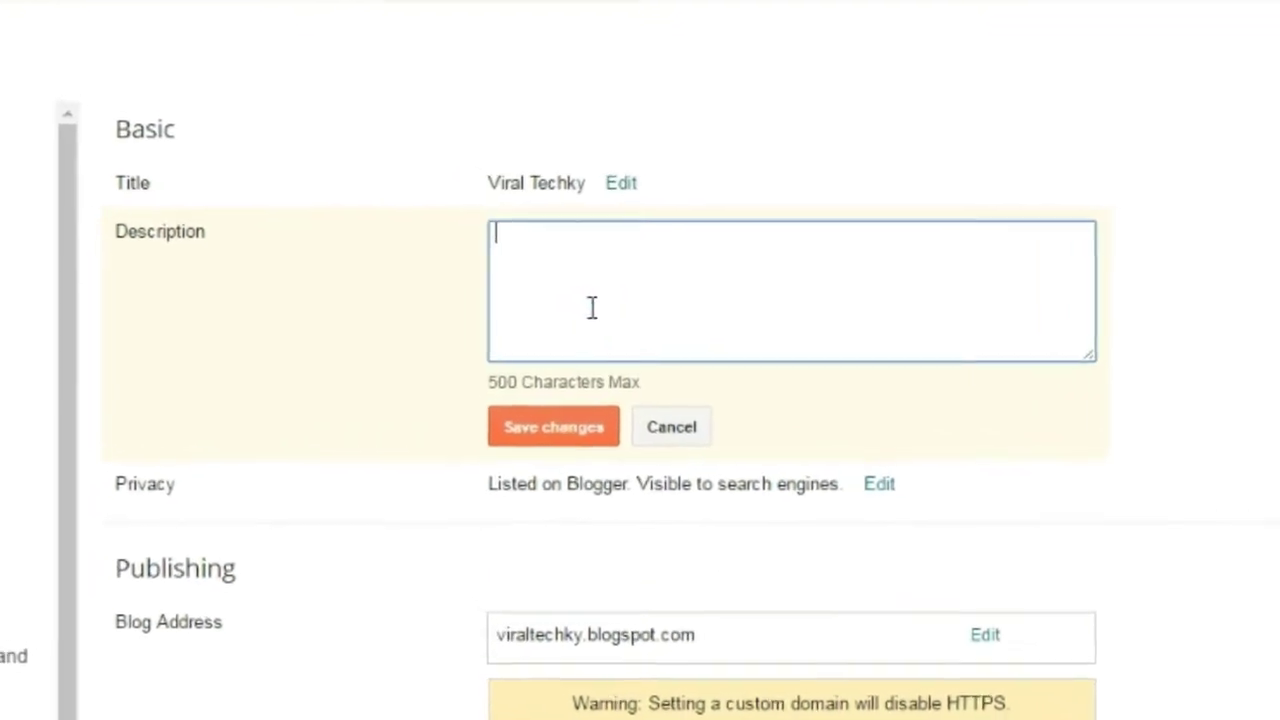
text(Viral Techky is prov)
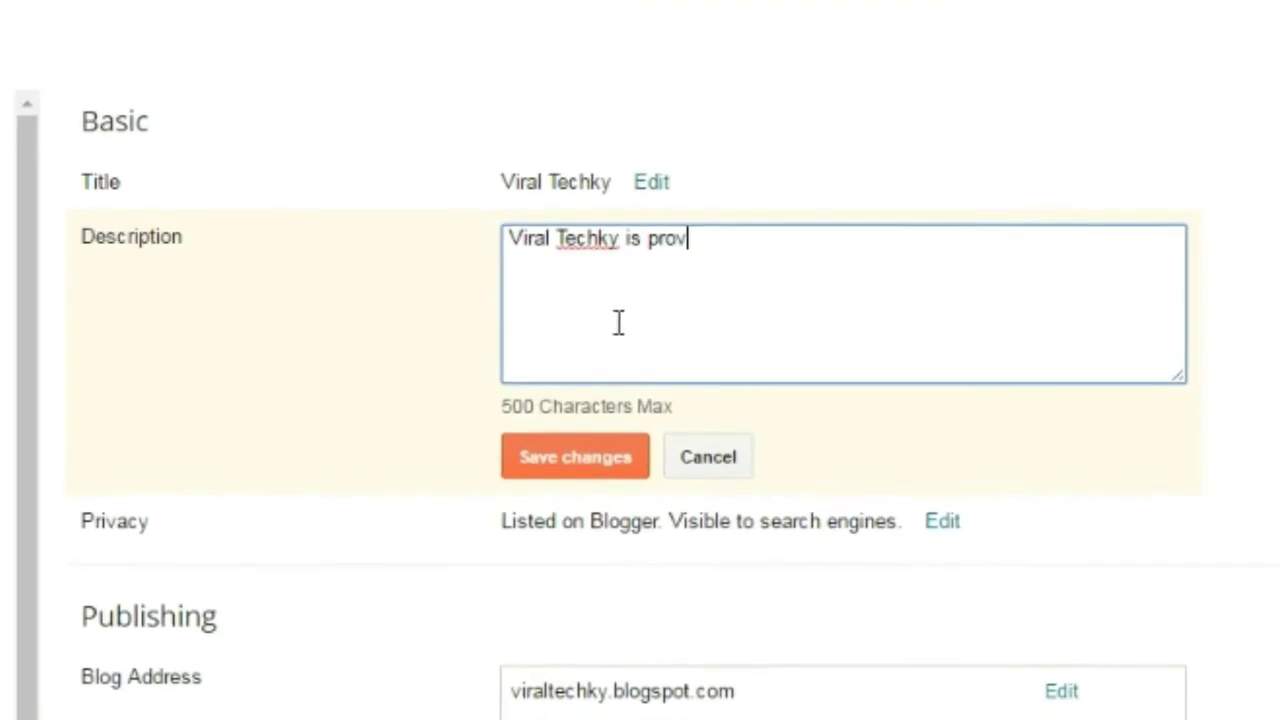
text(i)
text(ding latest ti)
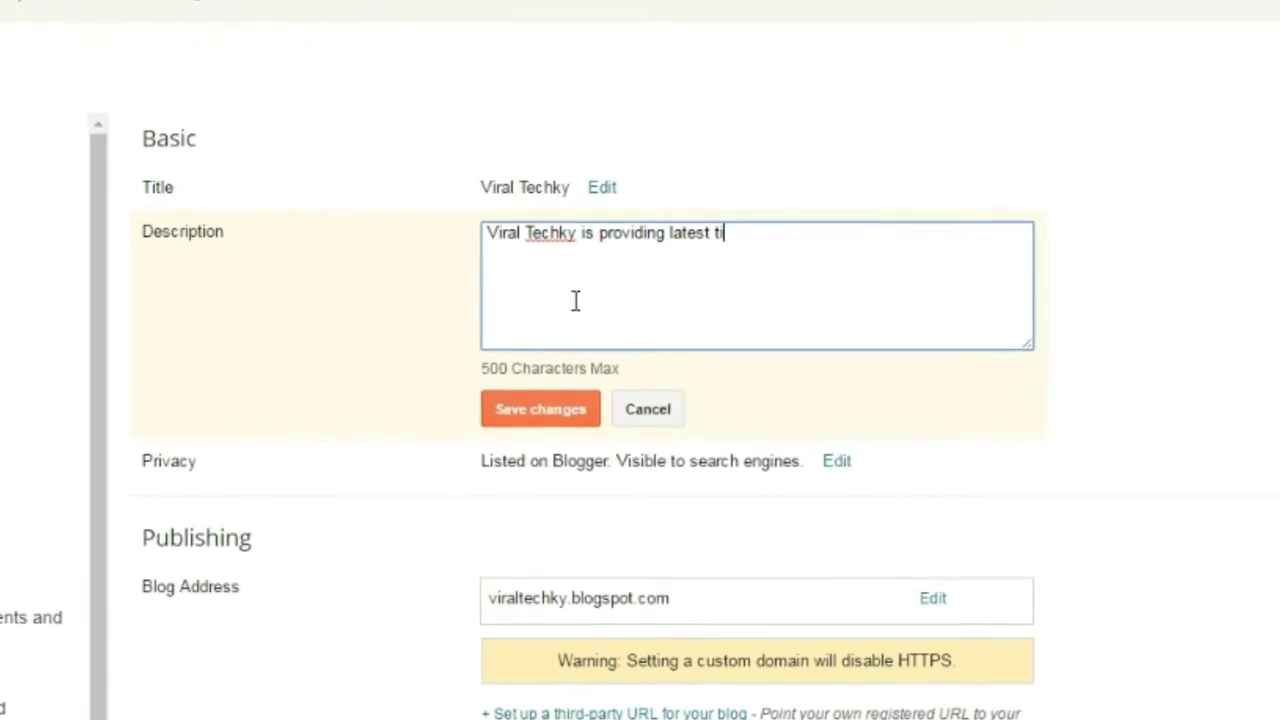
text(& tricks for)
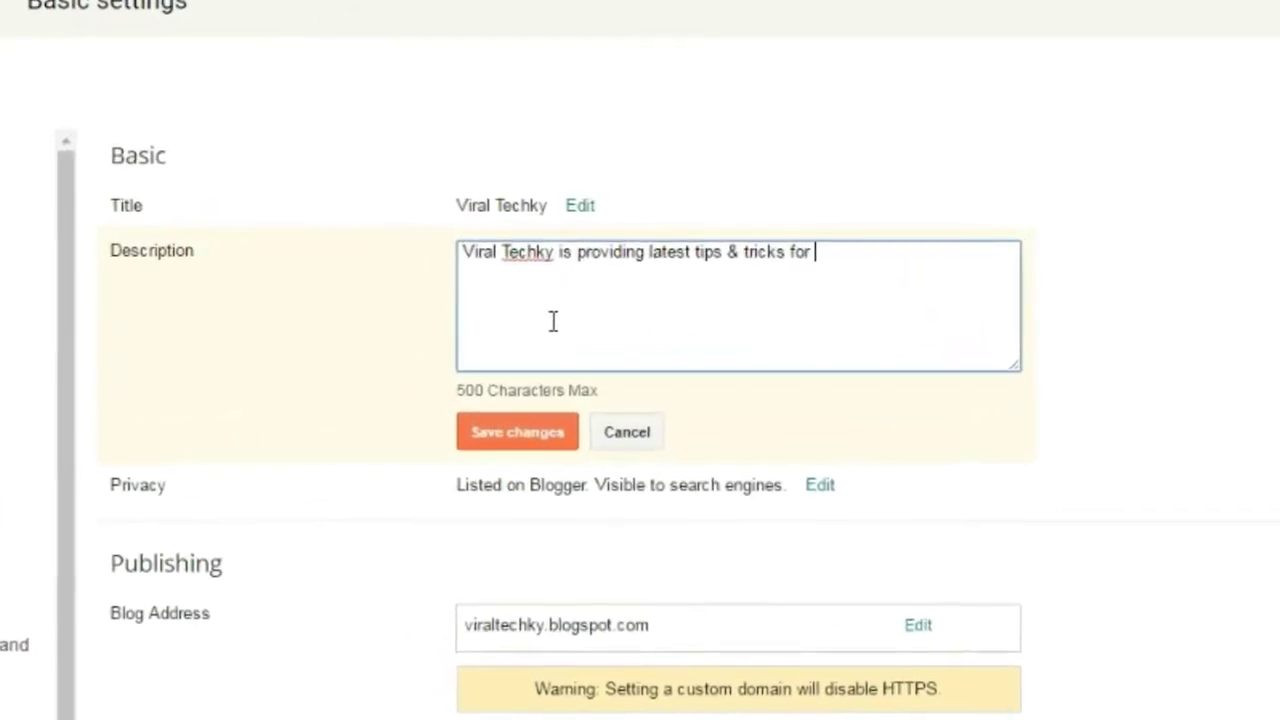
text(youtu)
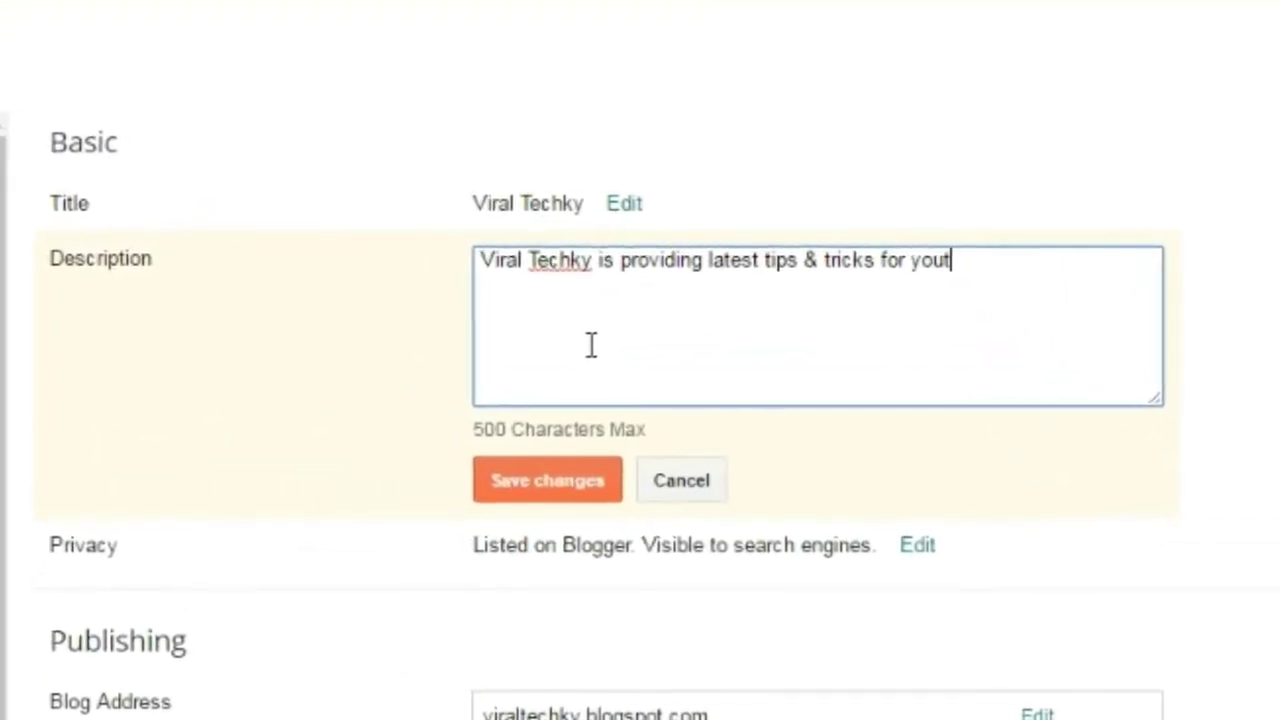
text(be. about 150 words)
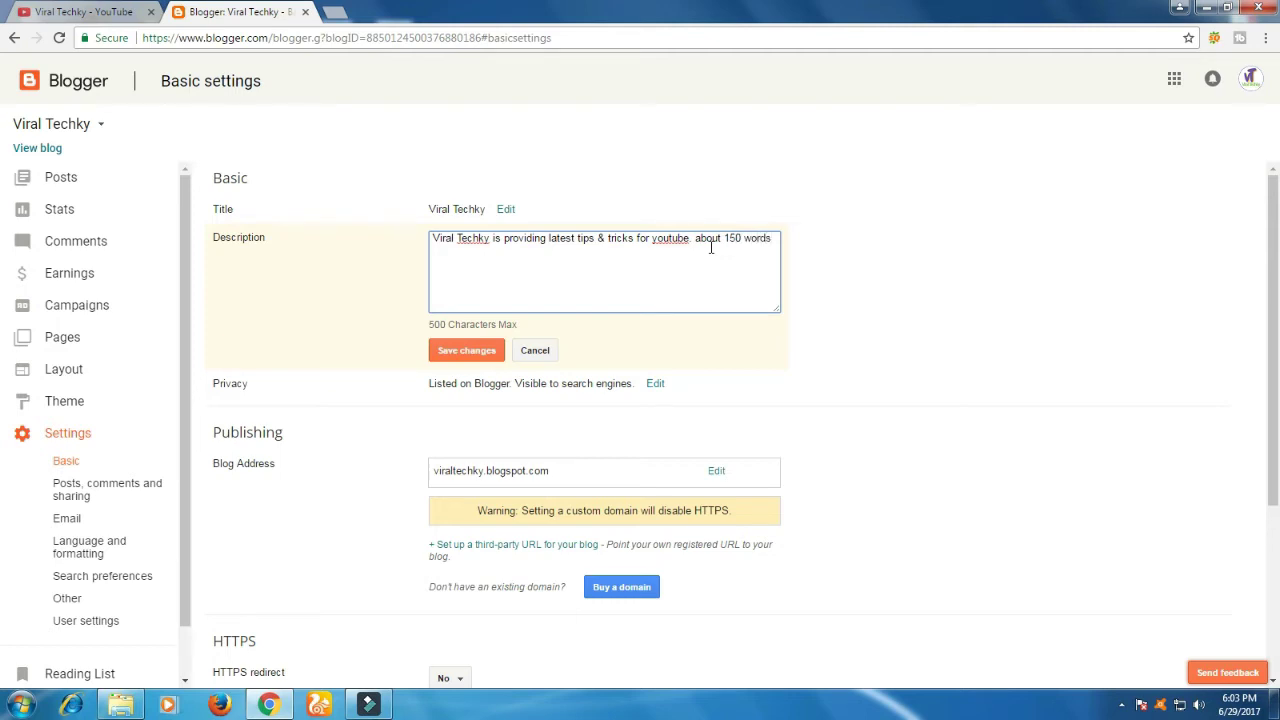
text(.)
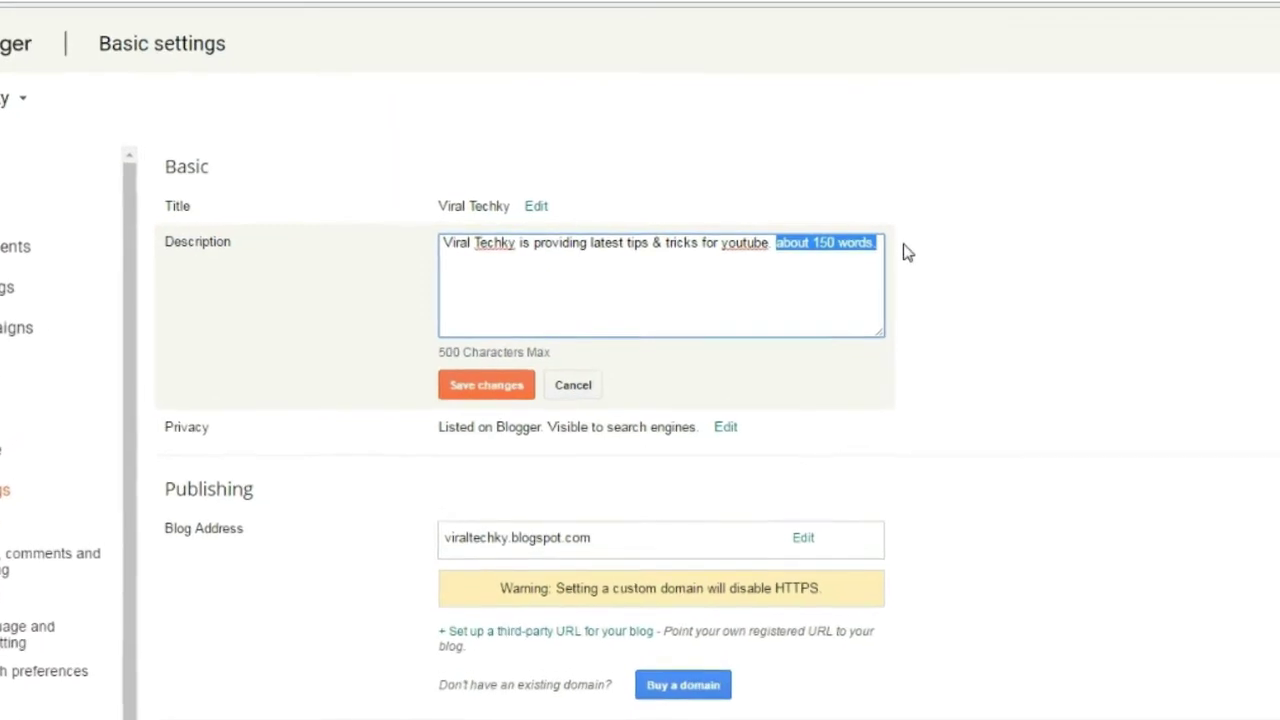
key(BackSpace)
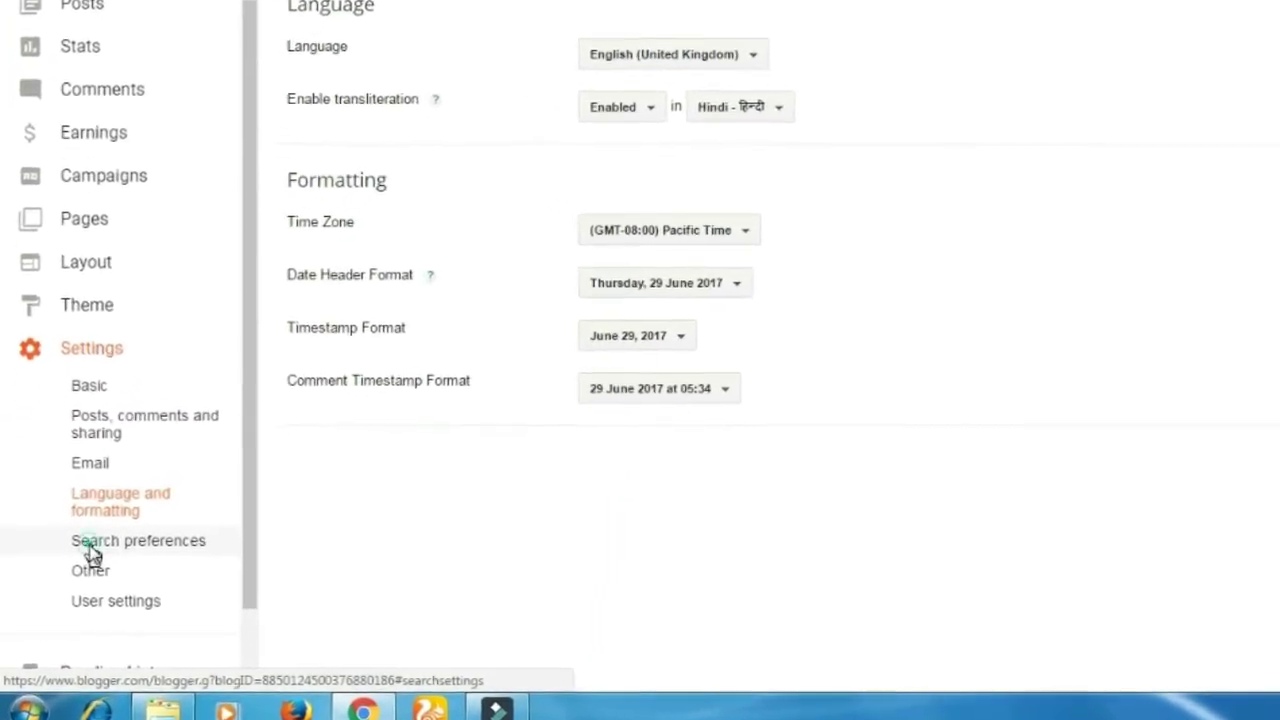
Open the blog's search preferences and enable the search description under the meta tags
click(77, 564)
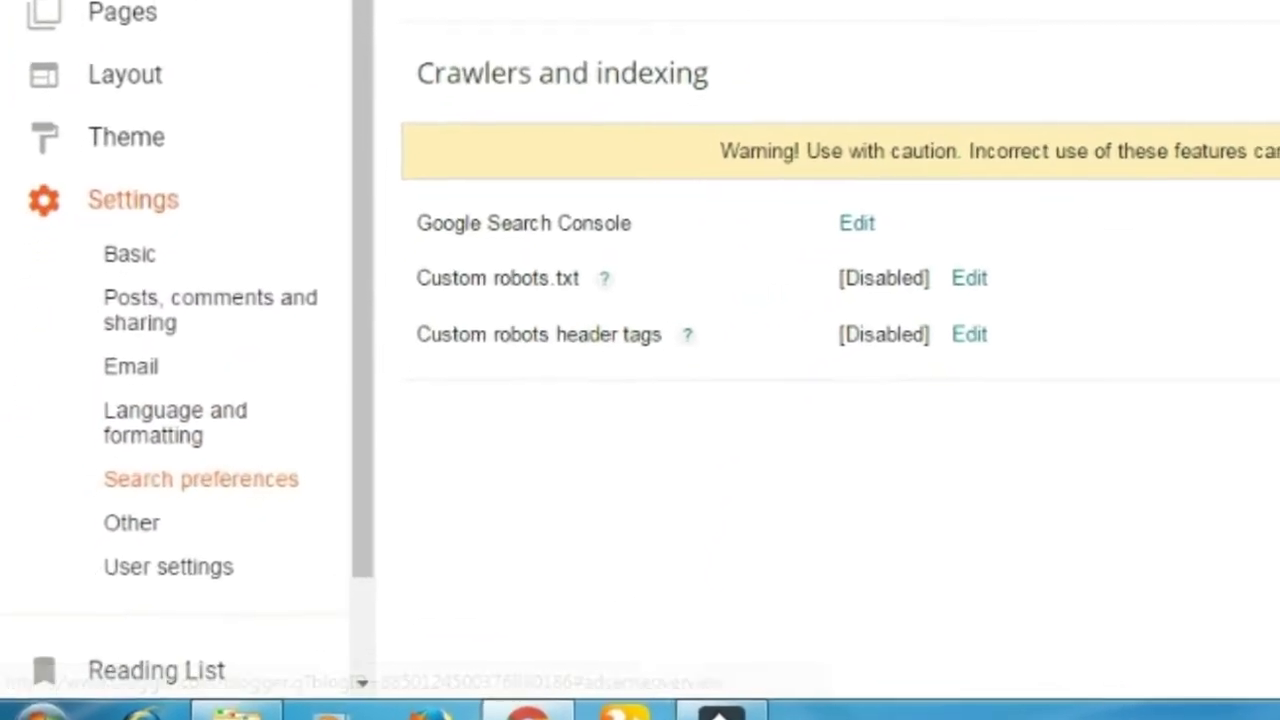
drag(209, 177, 290, 183)
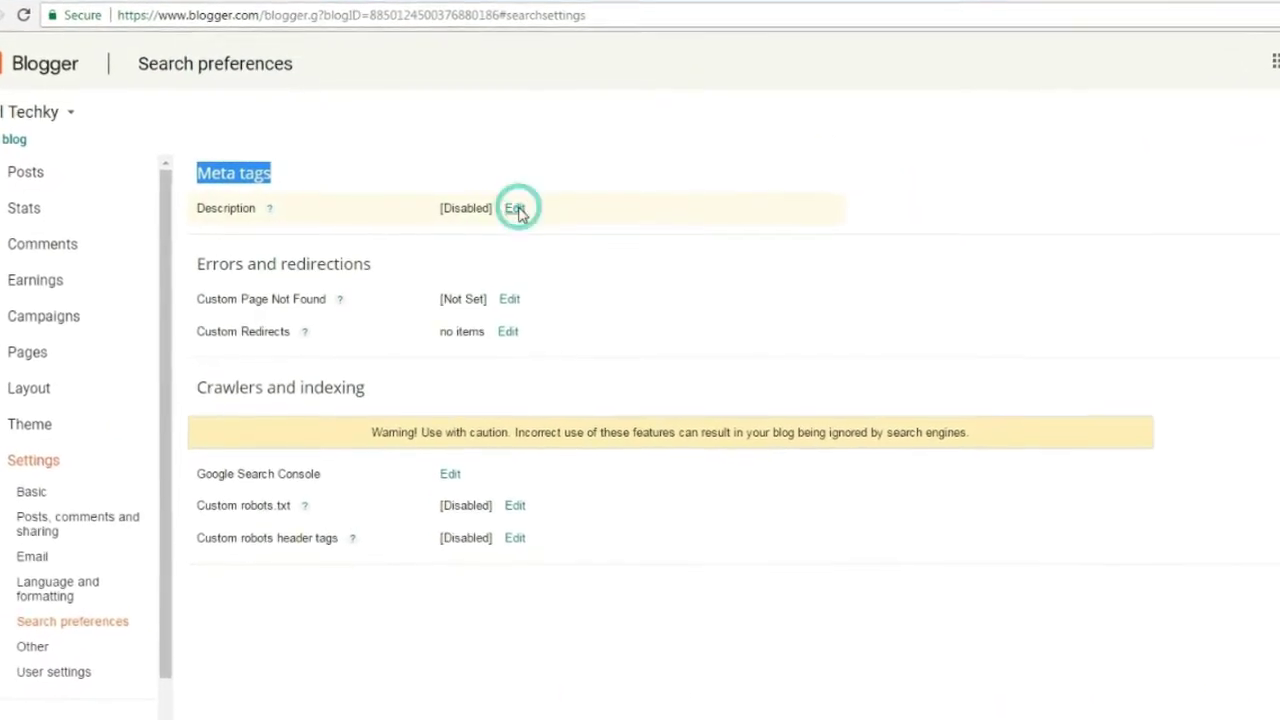
click(516, 209)
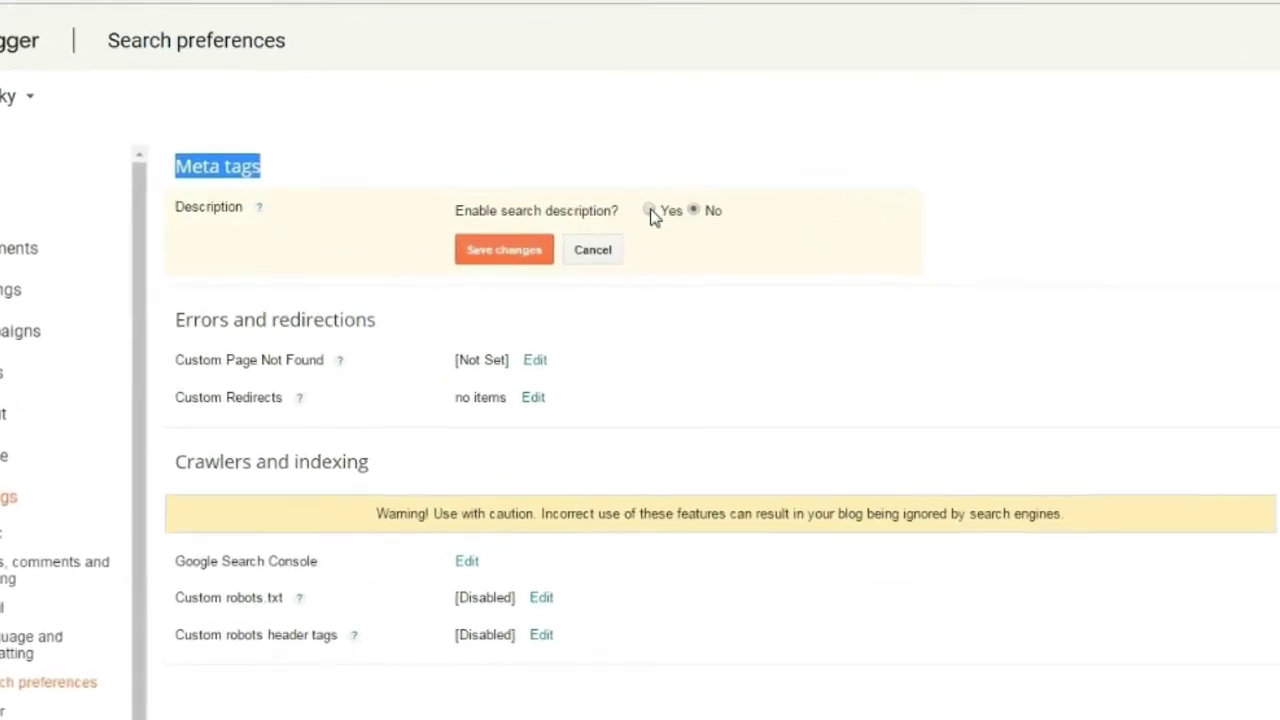
click(650, 212)
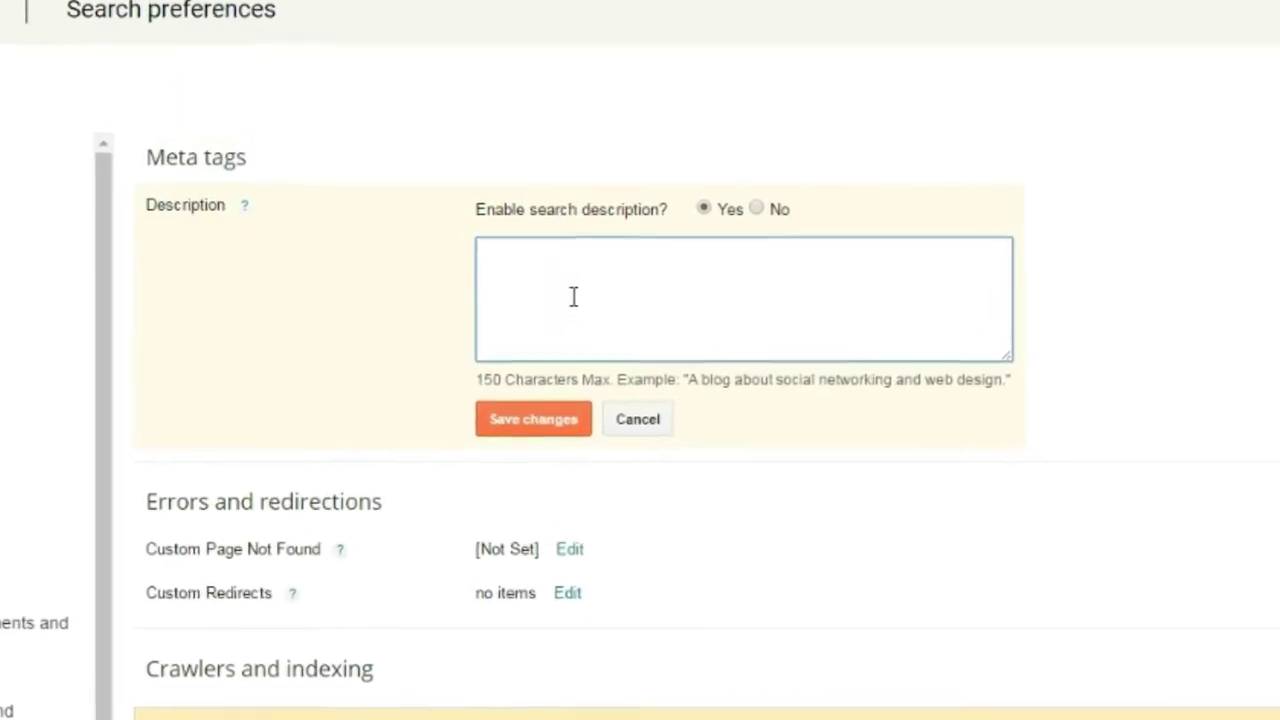
Enter "Viral Techky is providing latest news about upcoming mobiles." as the search description and save it
text(Viral R)
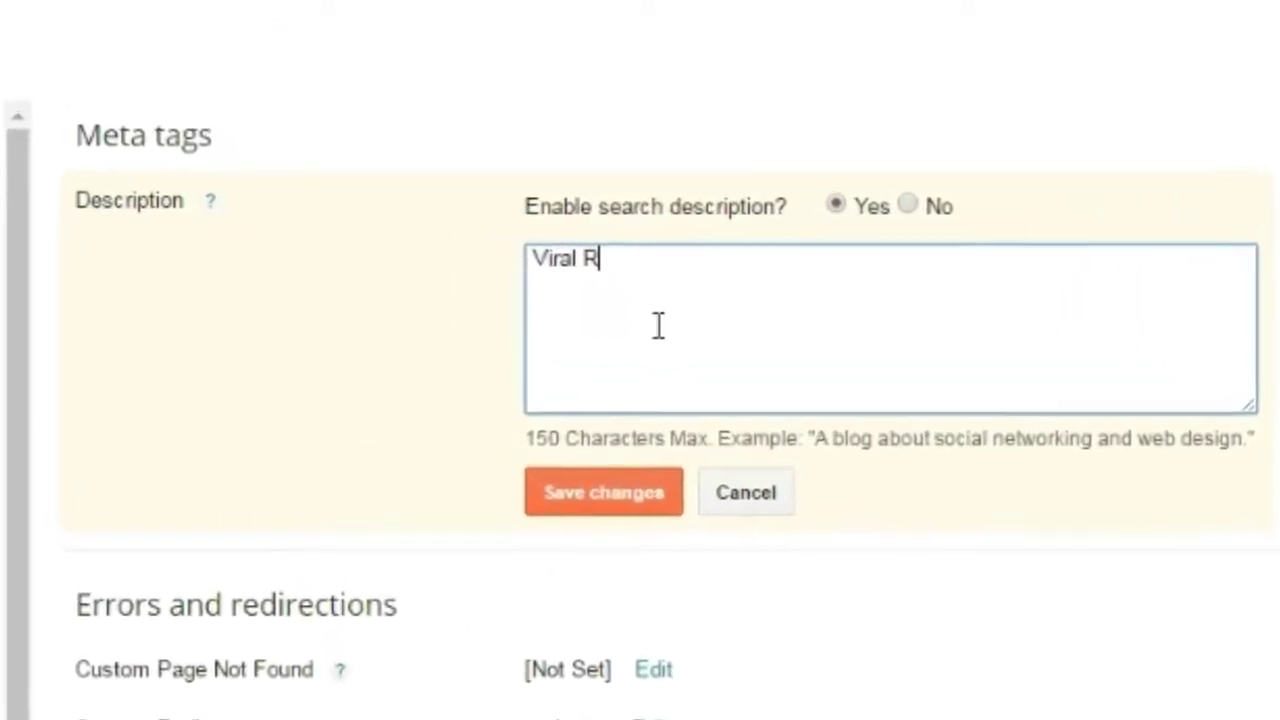
key(BackSpace)
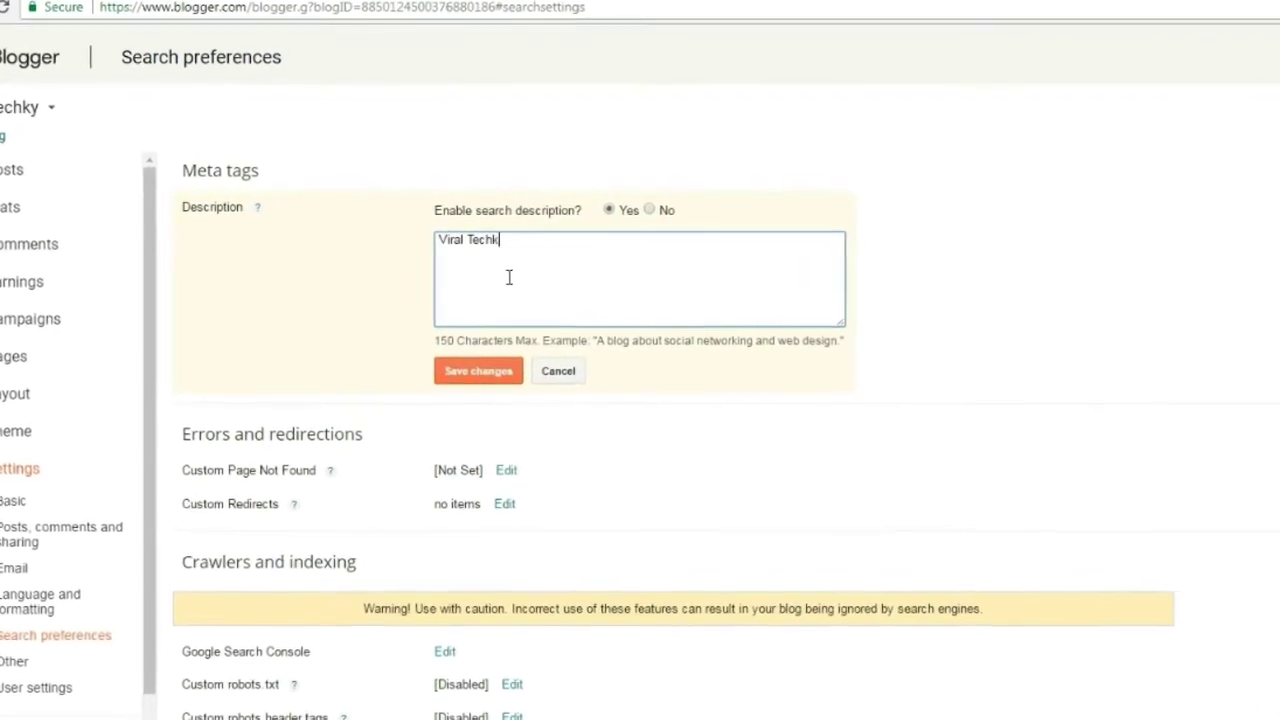
text(Techky )
text(is p)
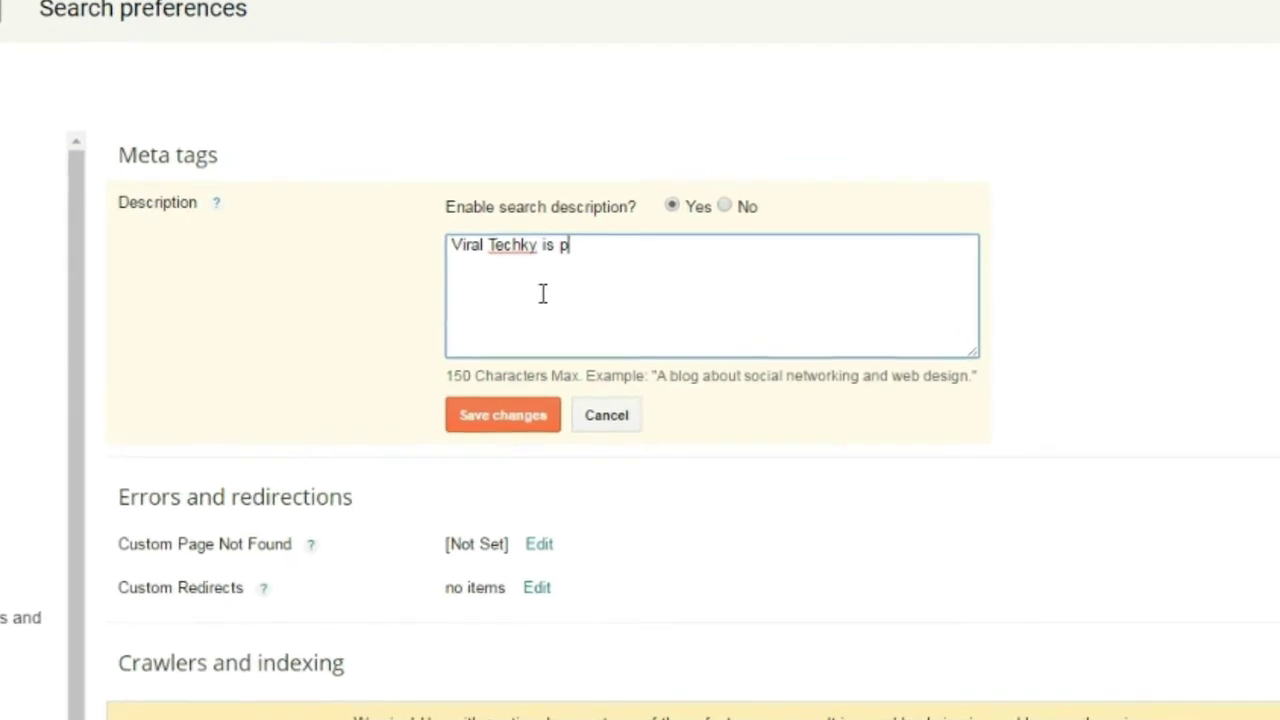
text(rovii)
text(d)
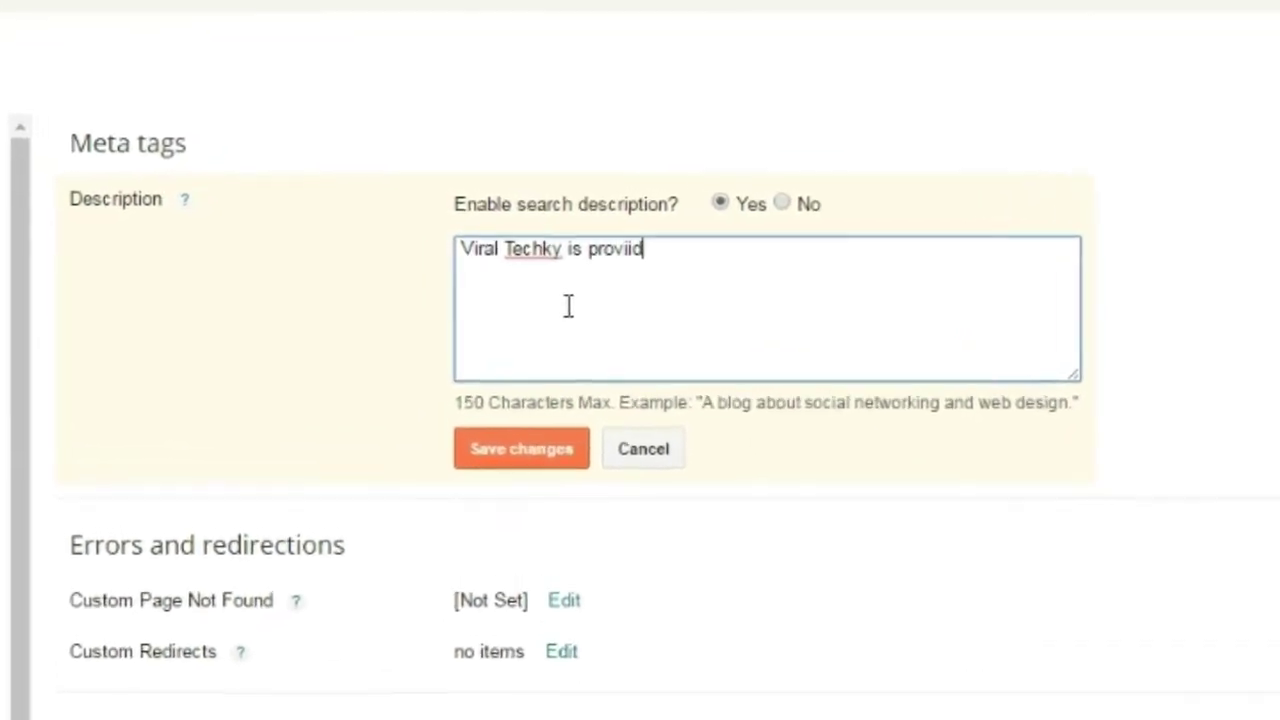
key(BackSpace)
key(BackSpace)
key(BackSpace)
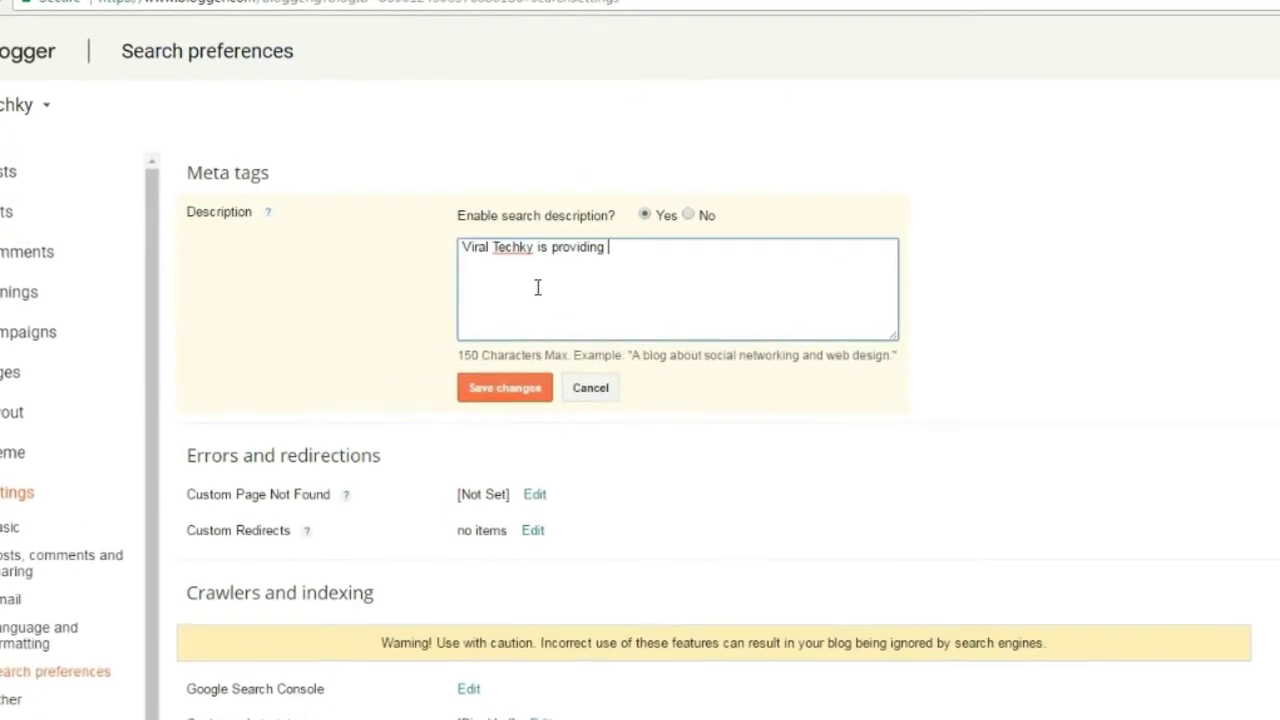
text(lat)
text(est news)
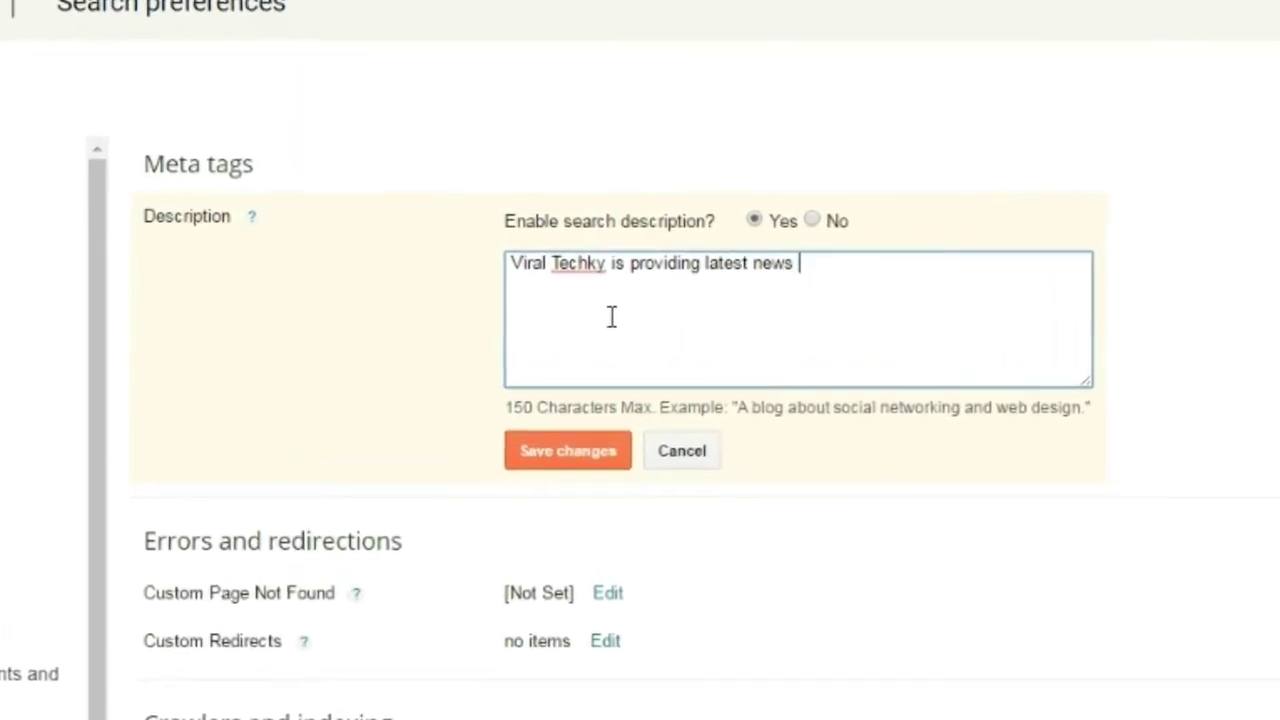
text( about up)
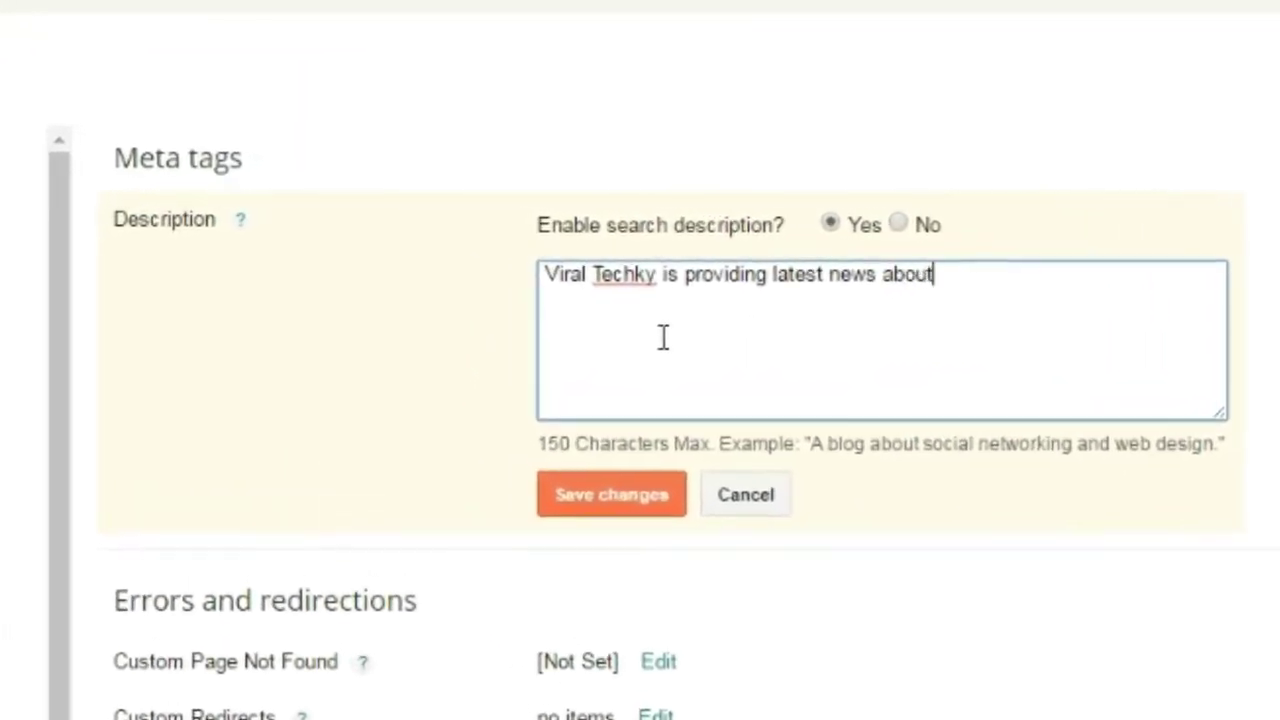
text(comi)
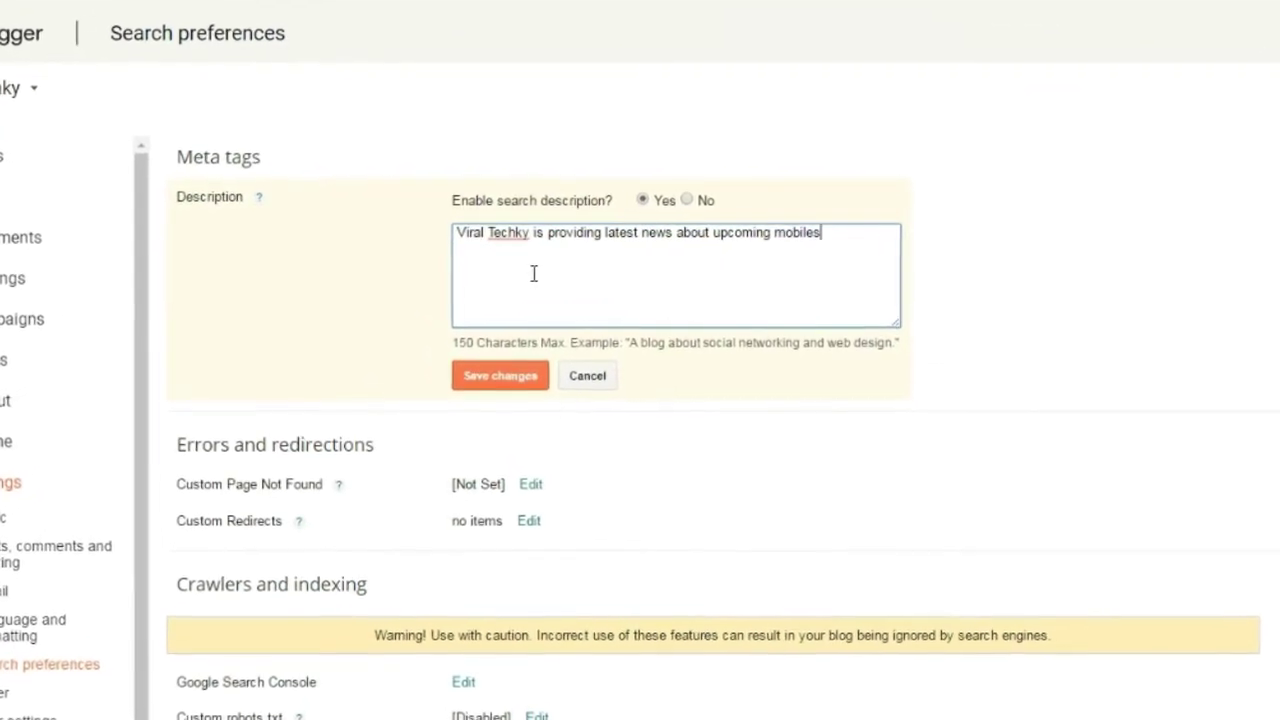
text(ng mobiles.)
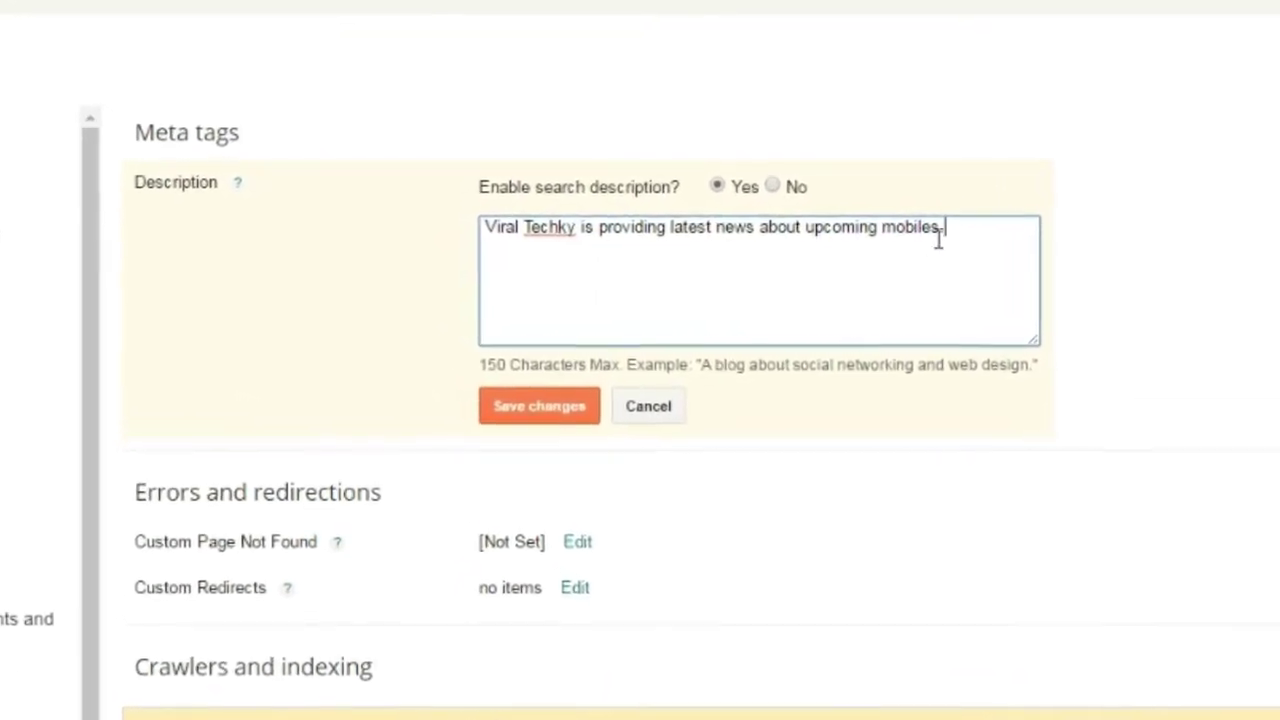
drag(595, 222, 492, 232)
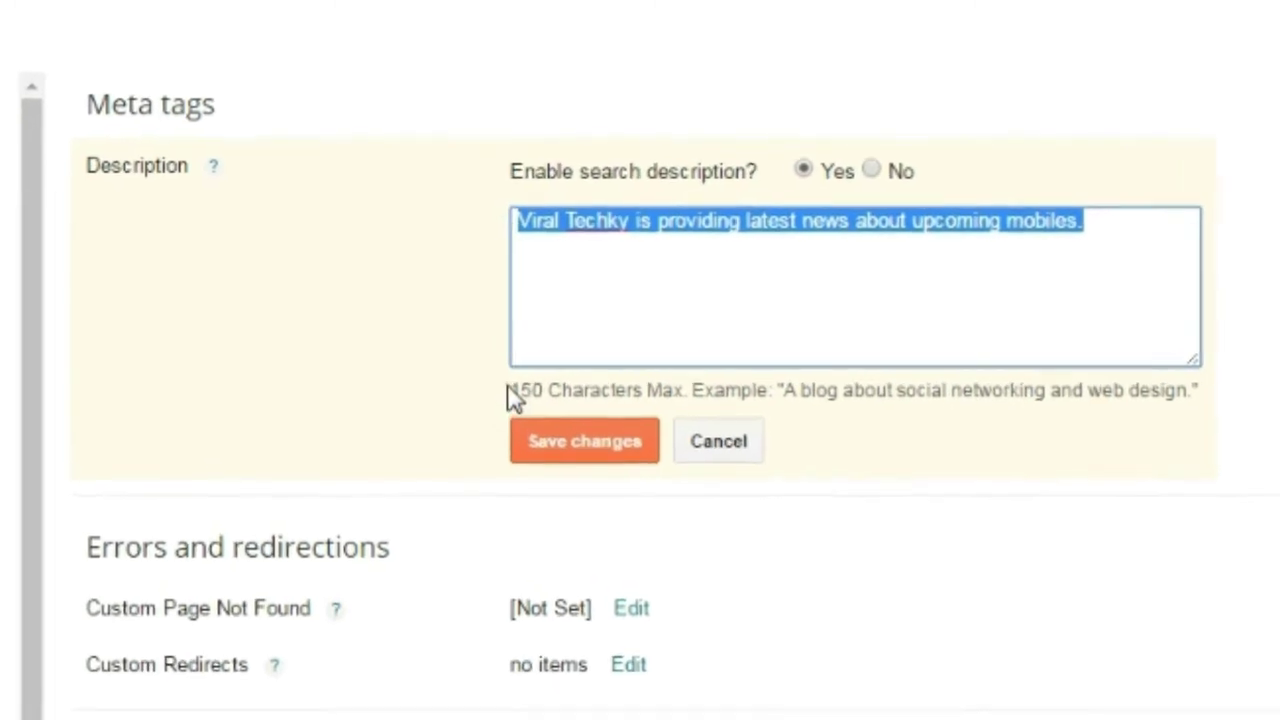
drag(508, 389, 689, 393)
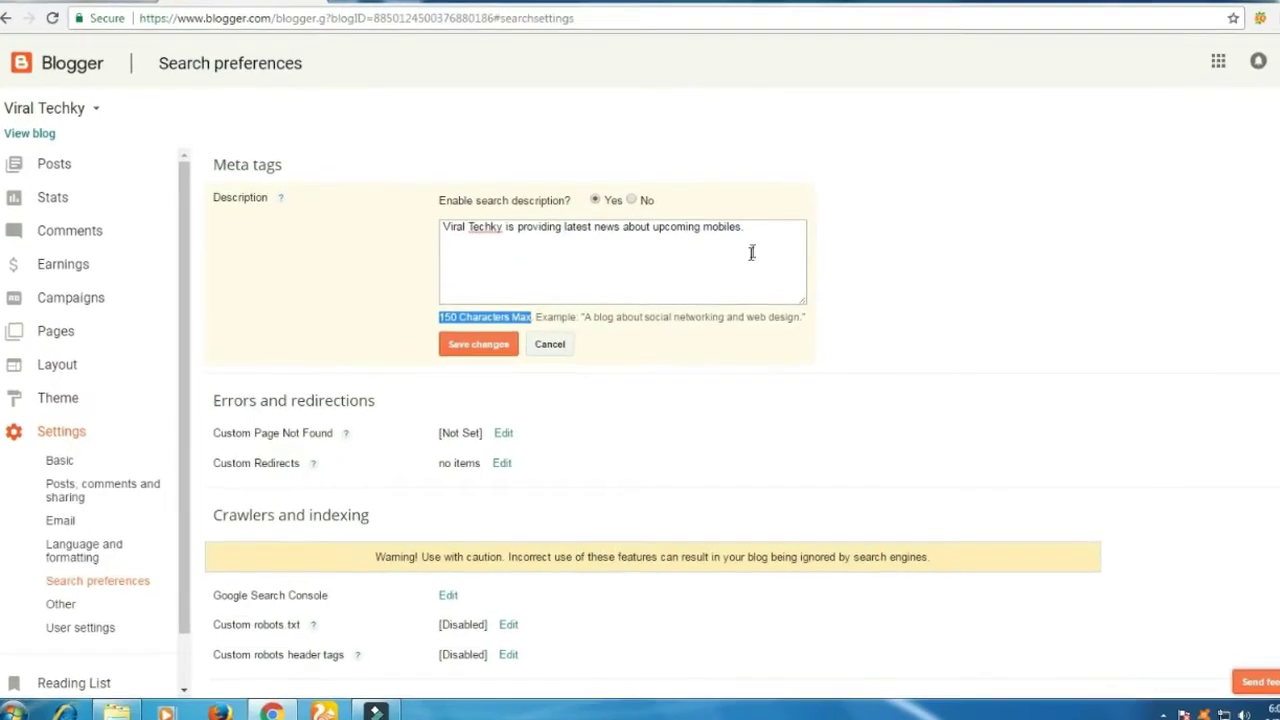
click(1268, 218)
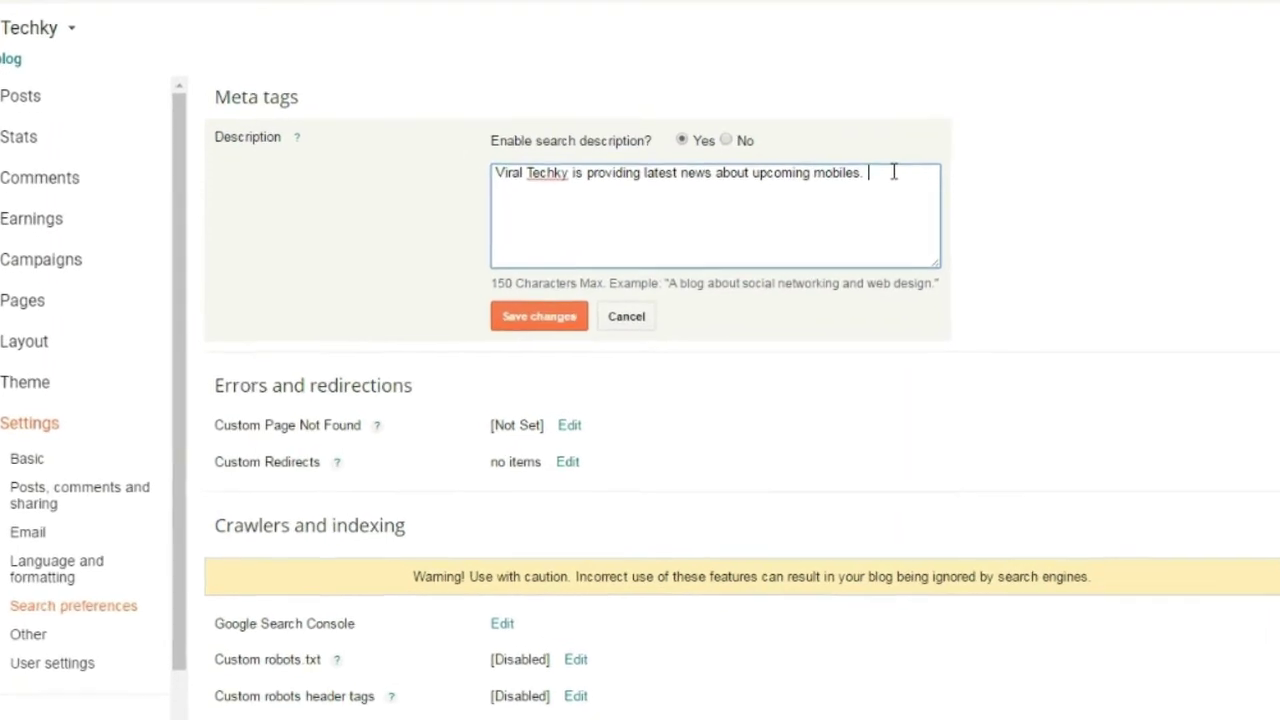
click(506, 331)
Enable custom robots.txt content under crawlers and indexing and save the change
drag(214, 350, 413, 352)
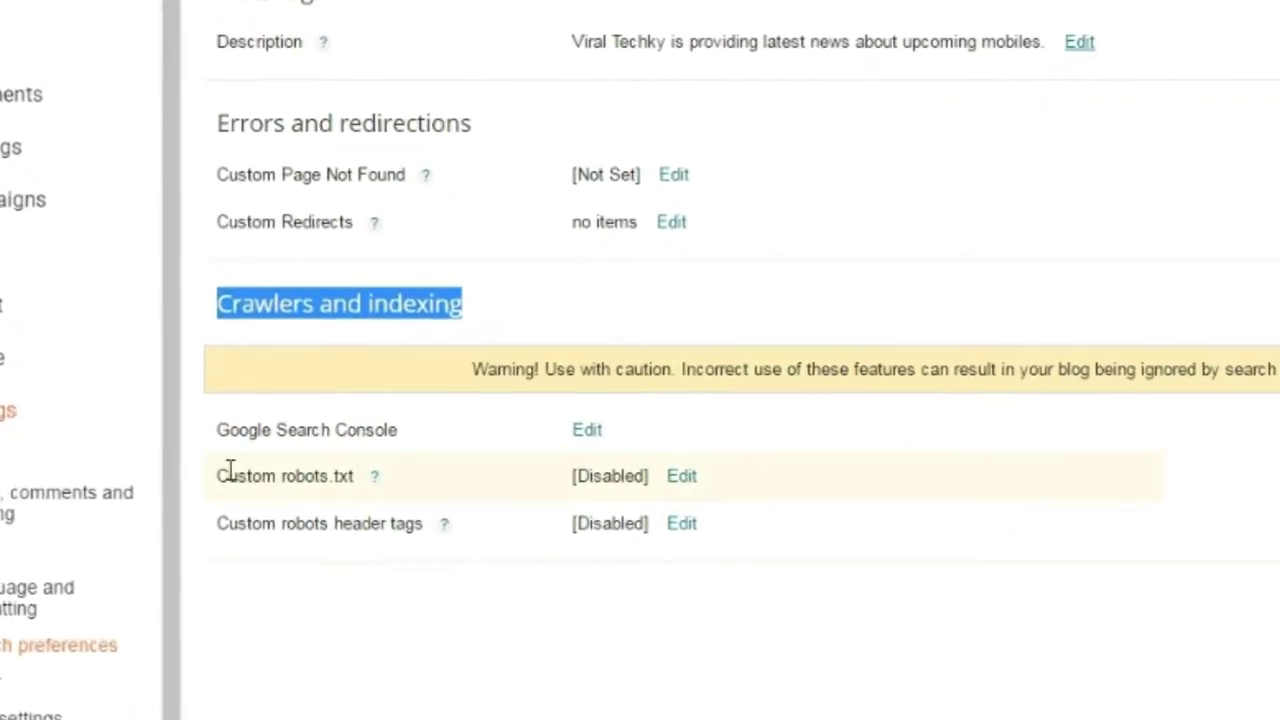
click(762, 478)
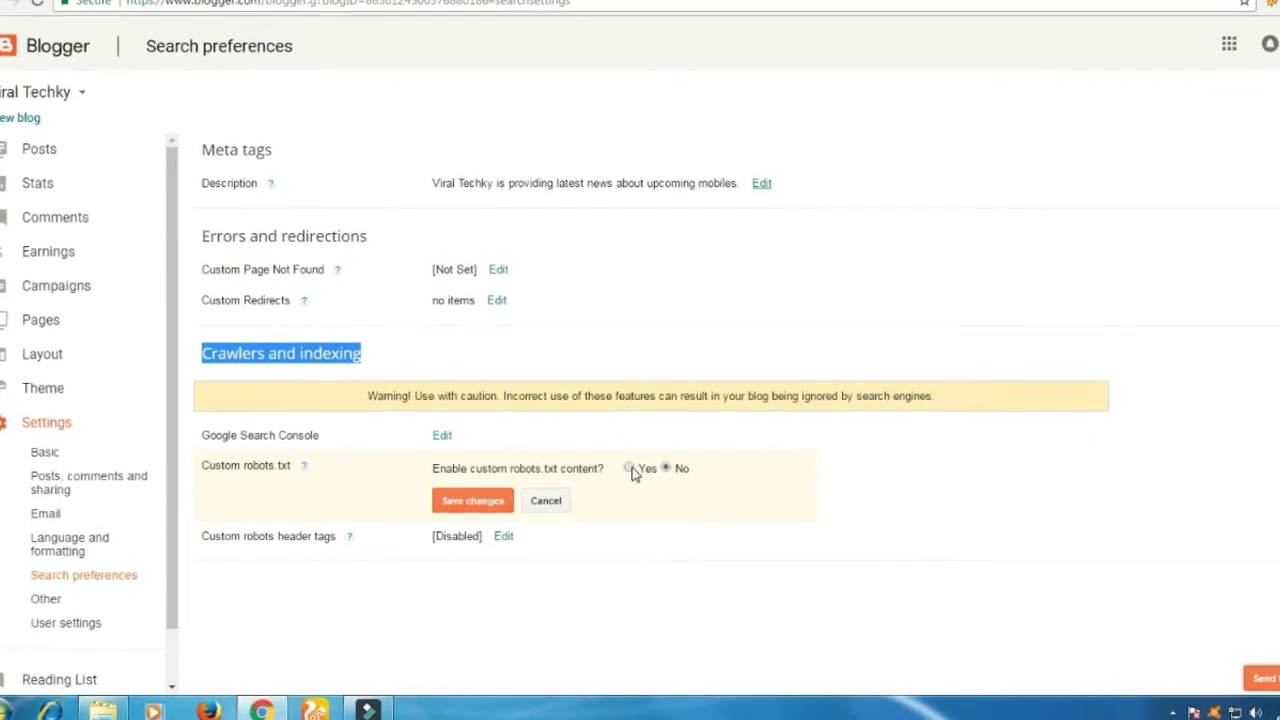
click(630, 470)
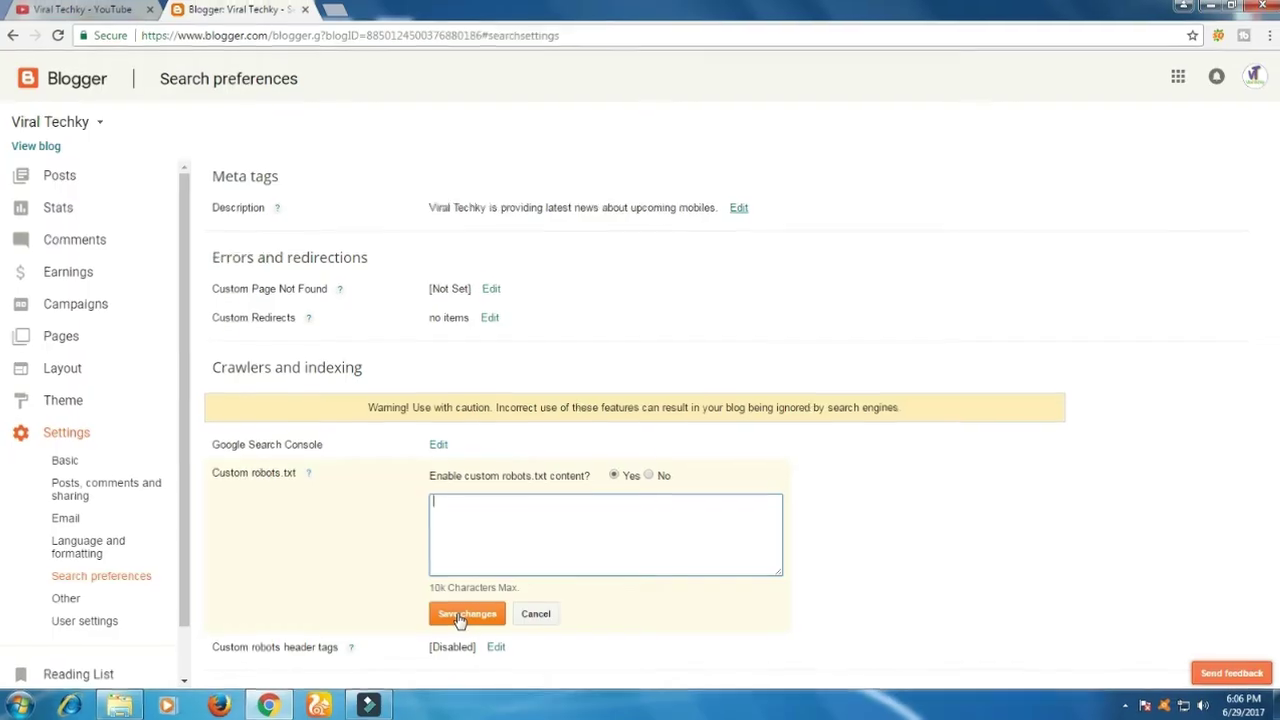
click(549, 650)
Enable custom robots header tags and select all and noodp for the homepage
drag(37, 410, 300, 420)
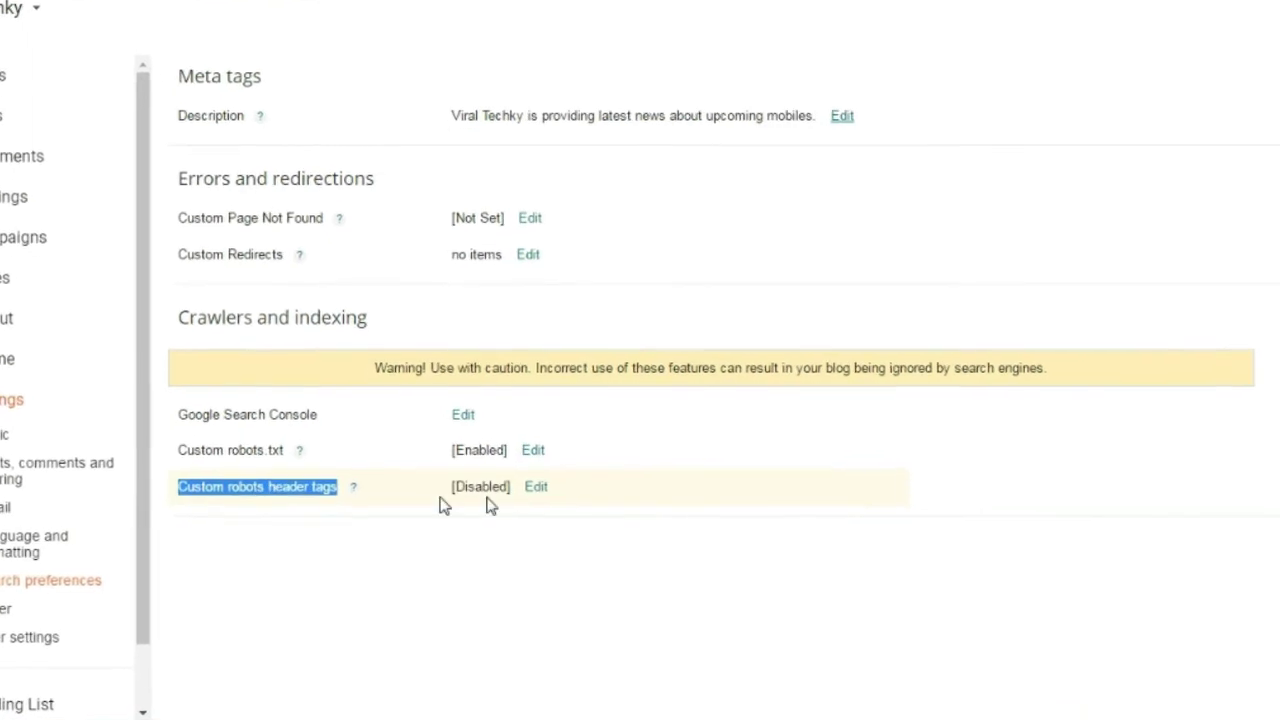
click(546, 486)
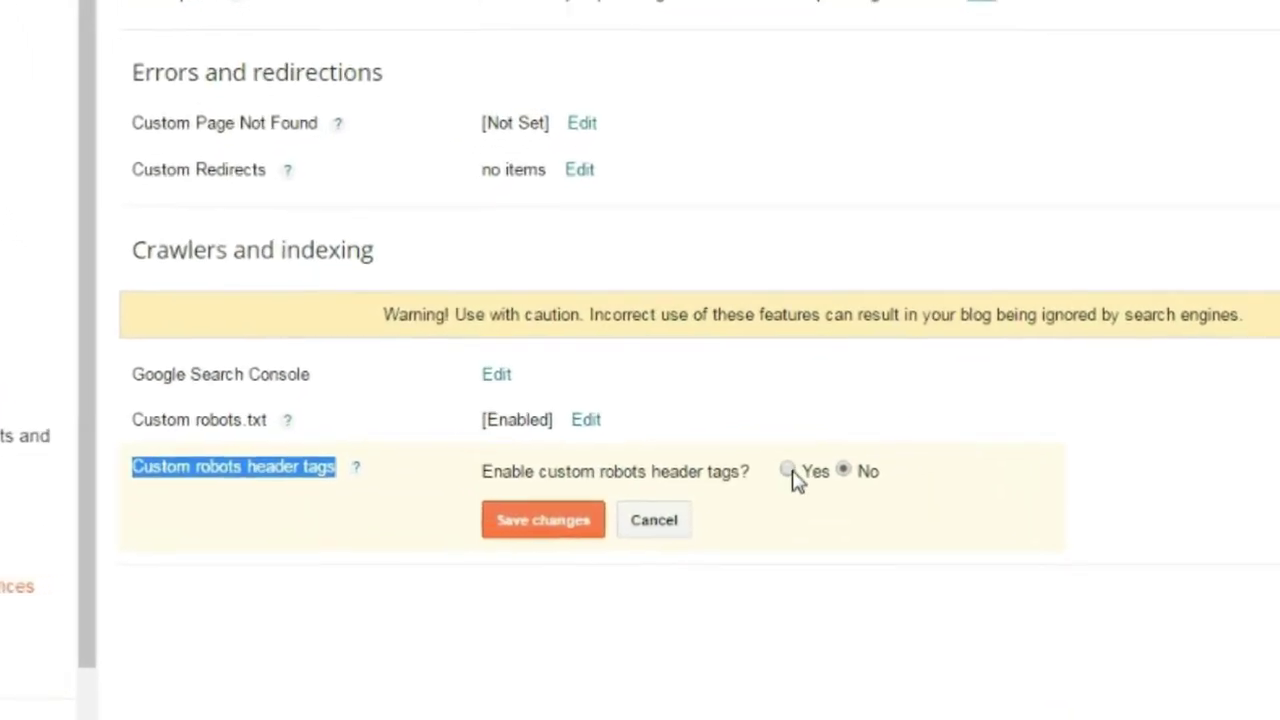
click(789, 472)
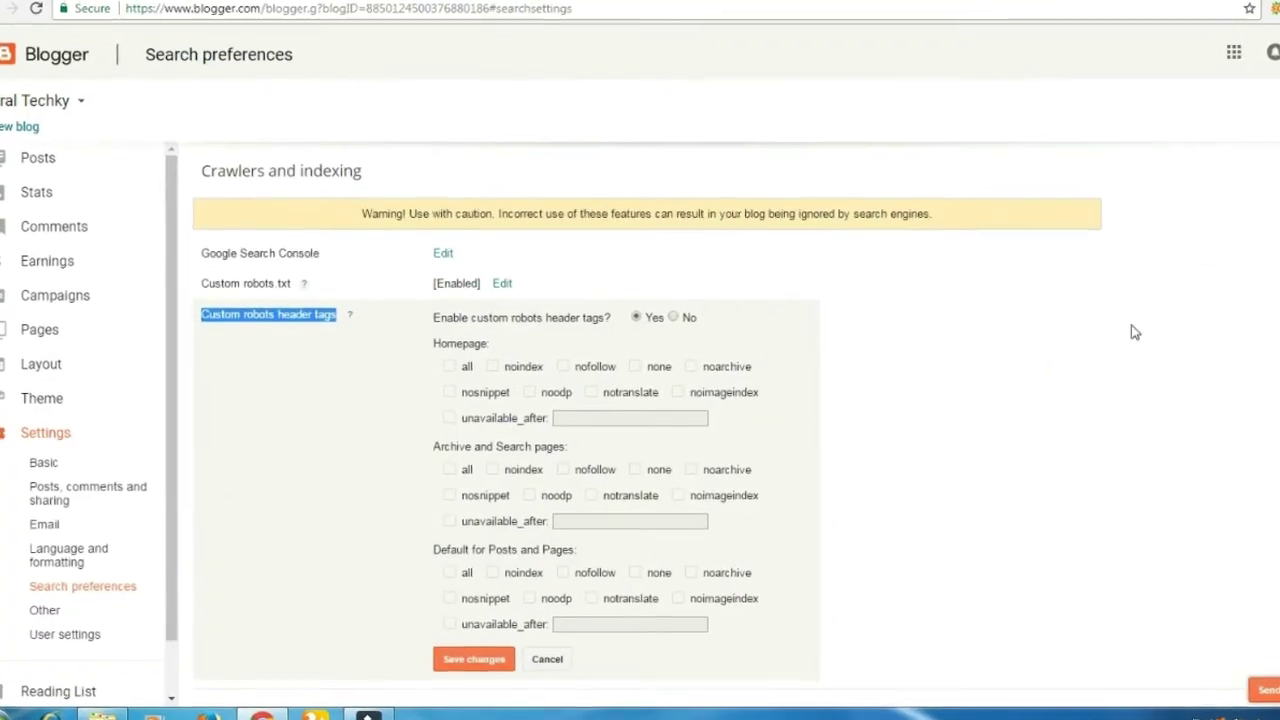
click(452, 363)
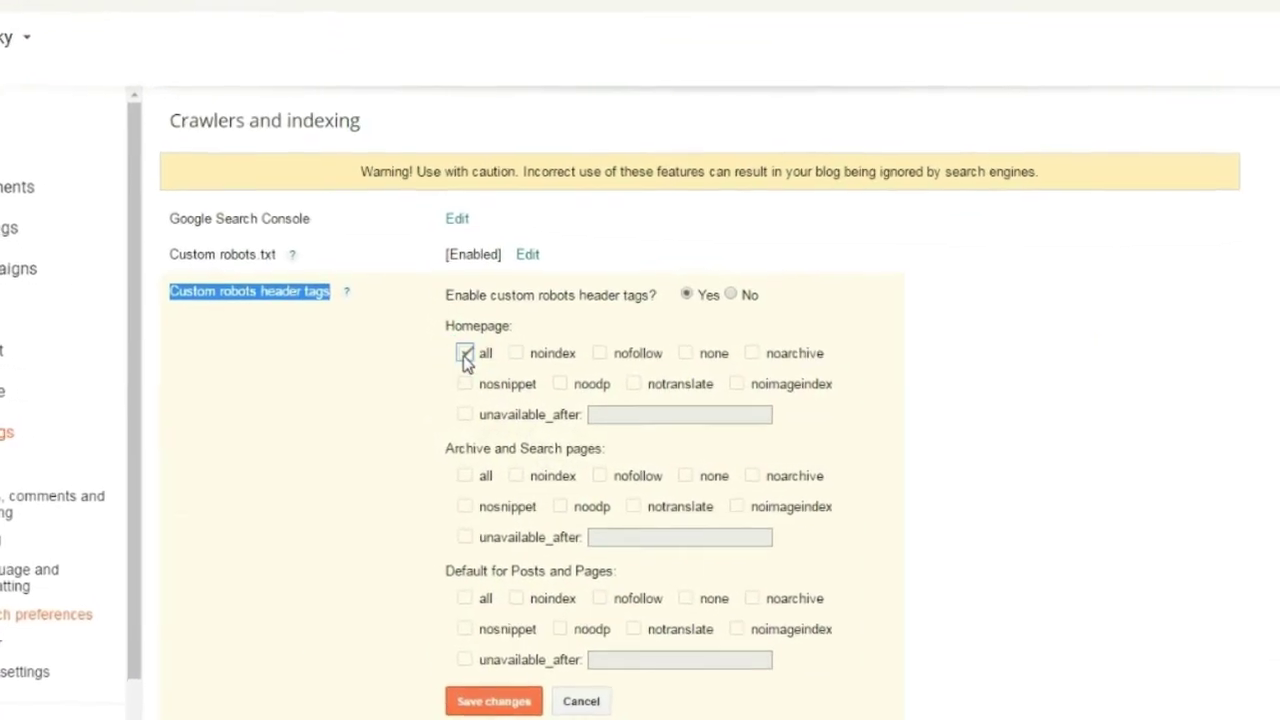
click(569, 381)
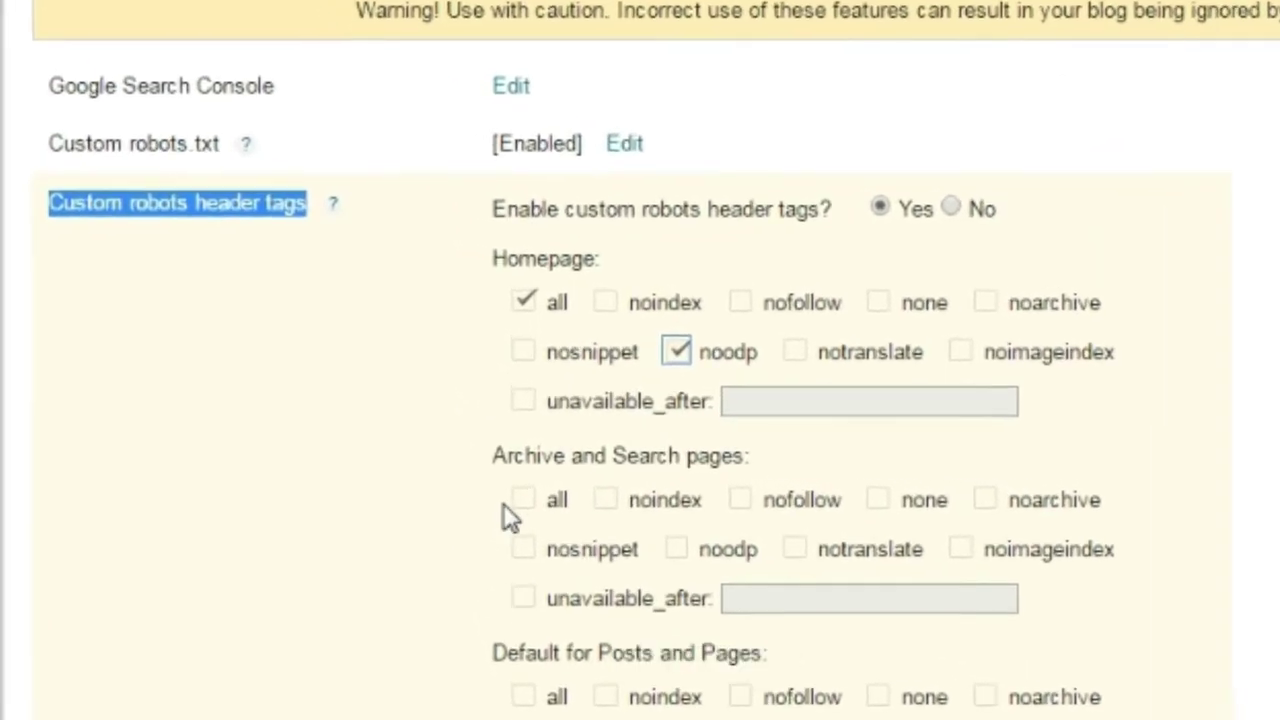
Select all and noindex for archive and search pages, all and noodp for posts and pages, and save the header tags
click(536, 505)
click(624, 505)
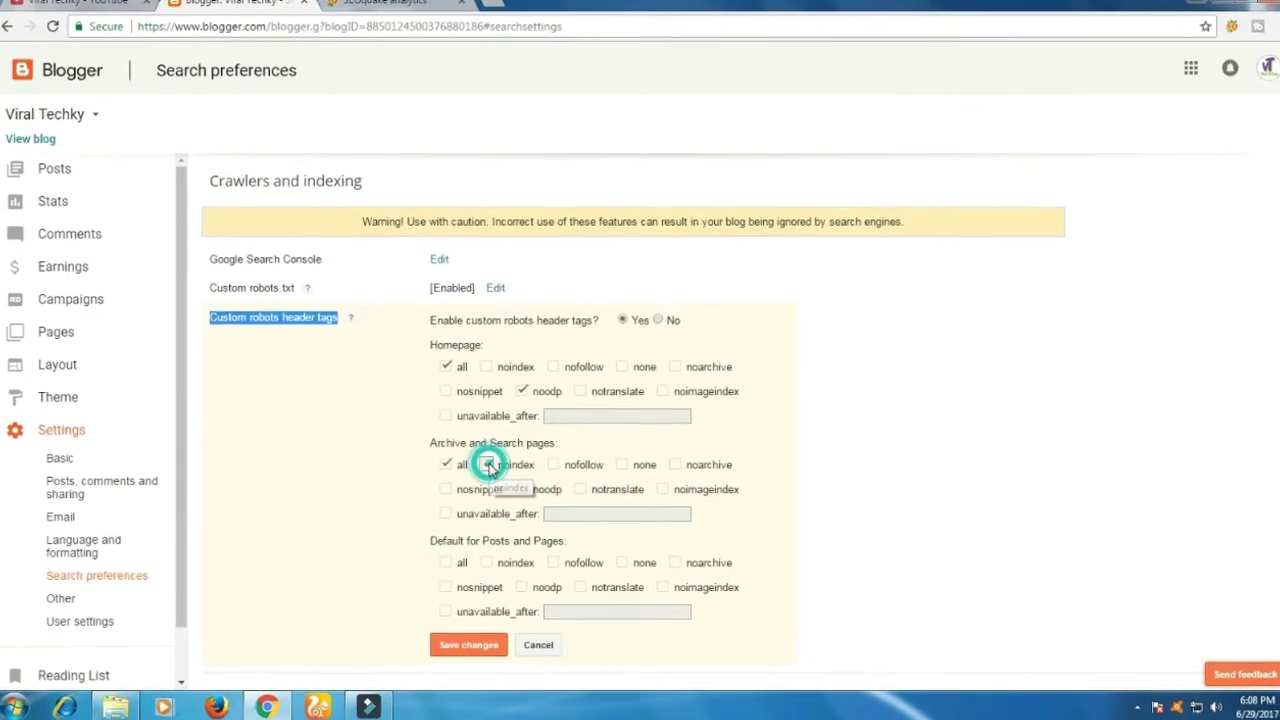
click(448, 562)
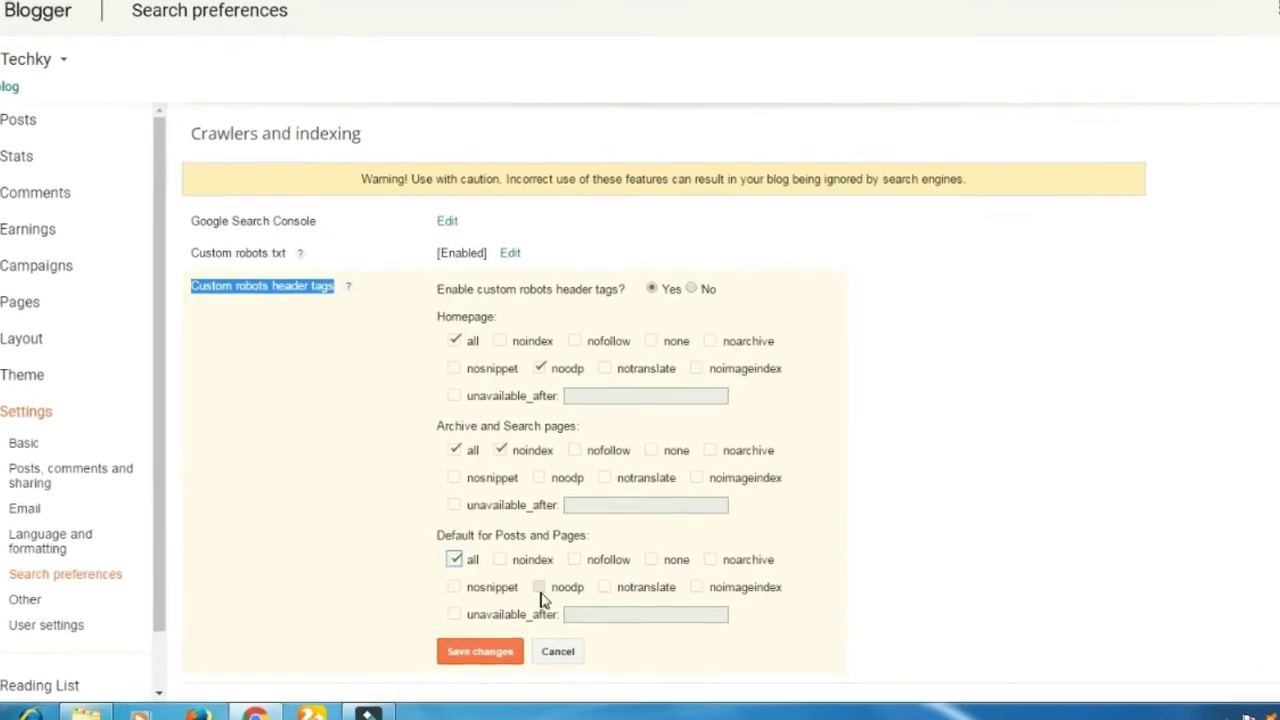
click(528, 590)
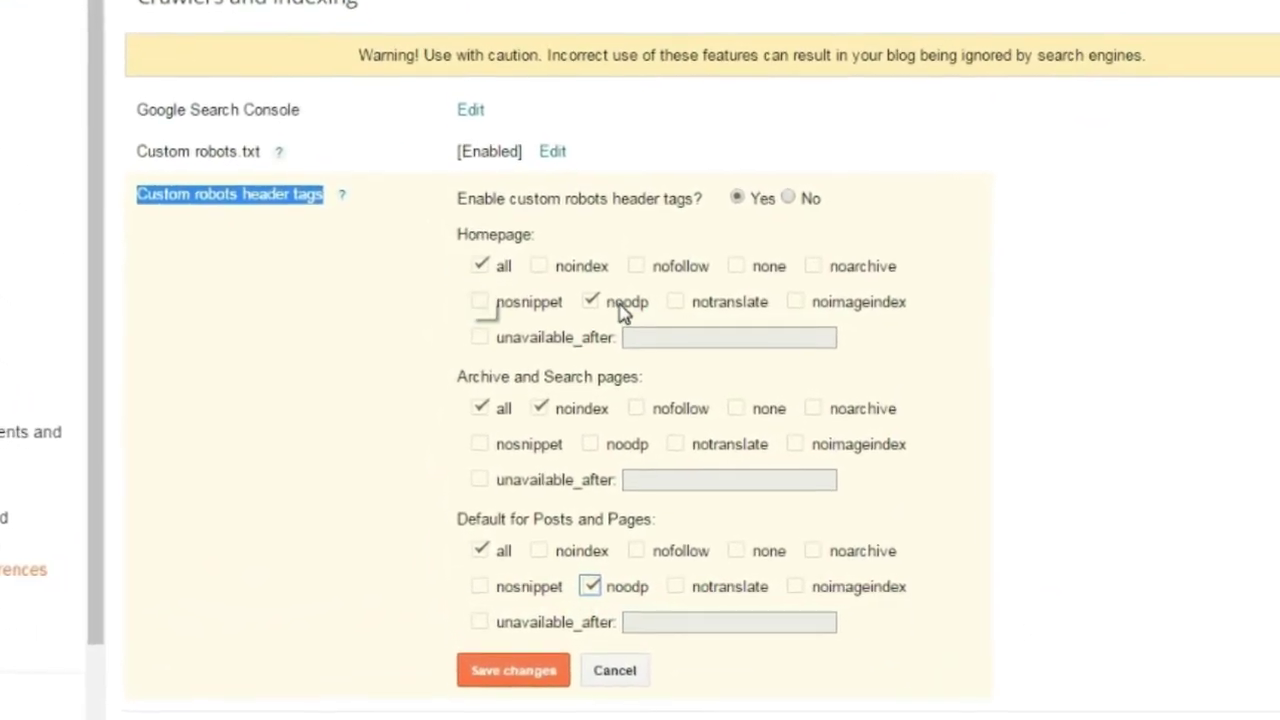
click(484, 399)
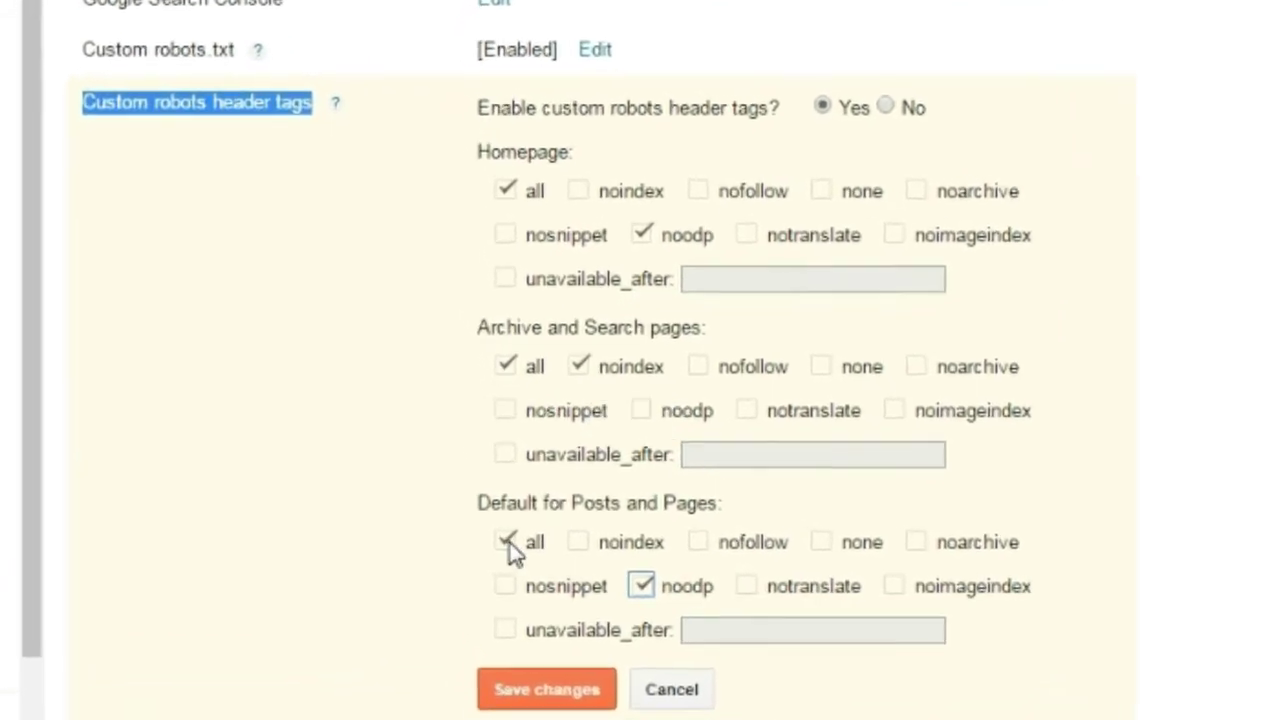
click(526, 703)
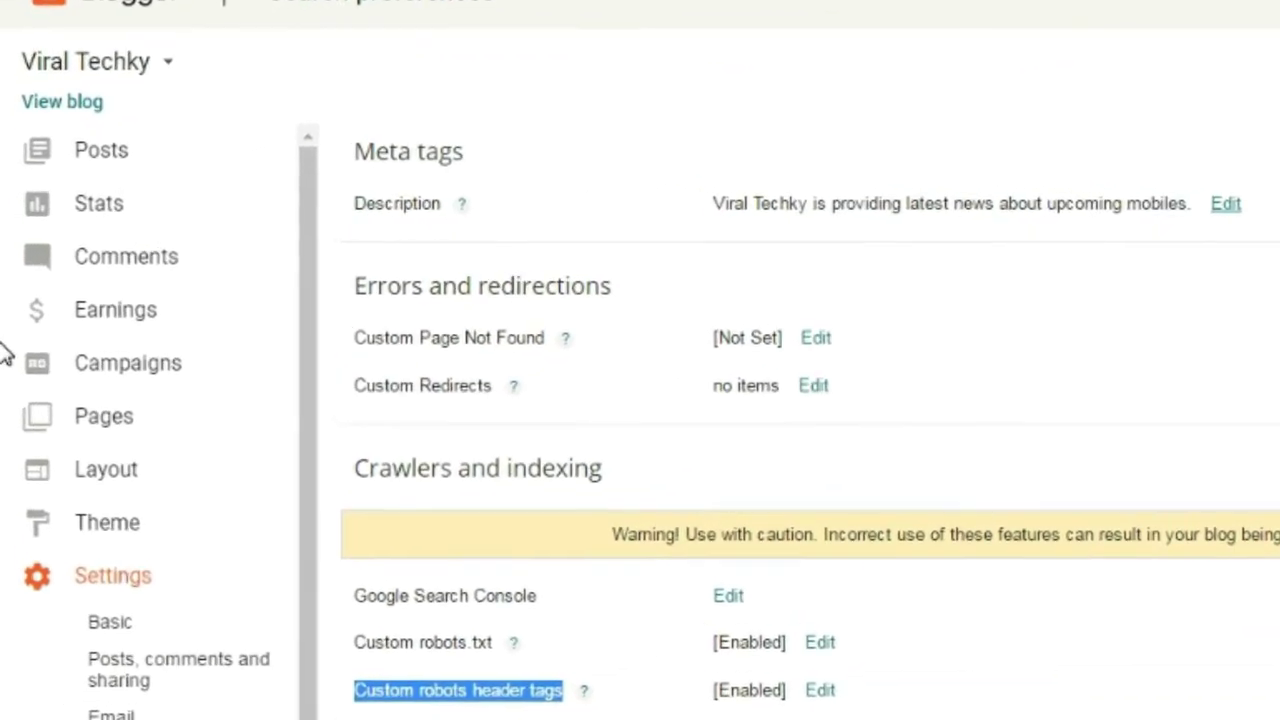
Look at the blog's stats overview and view the live blog
click(150, 205)
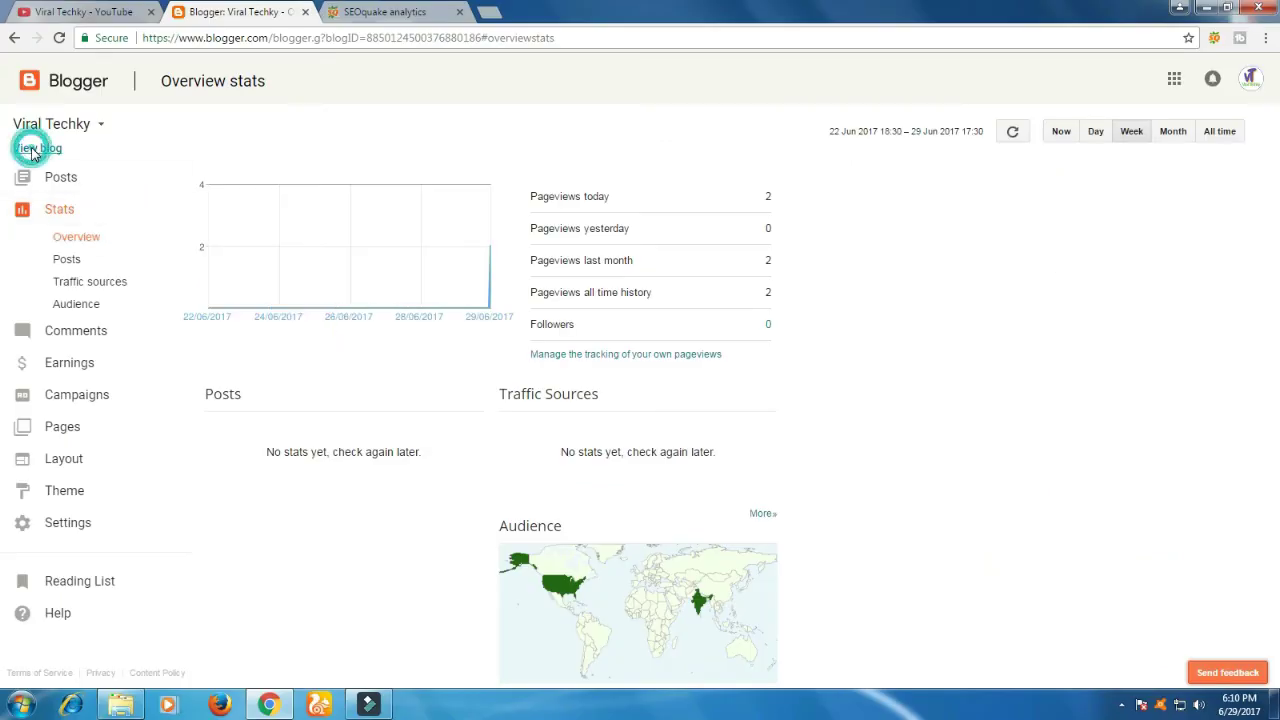
click(33, 150)
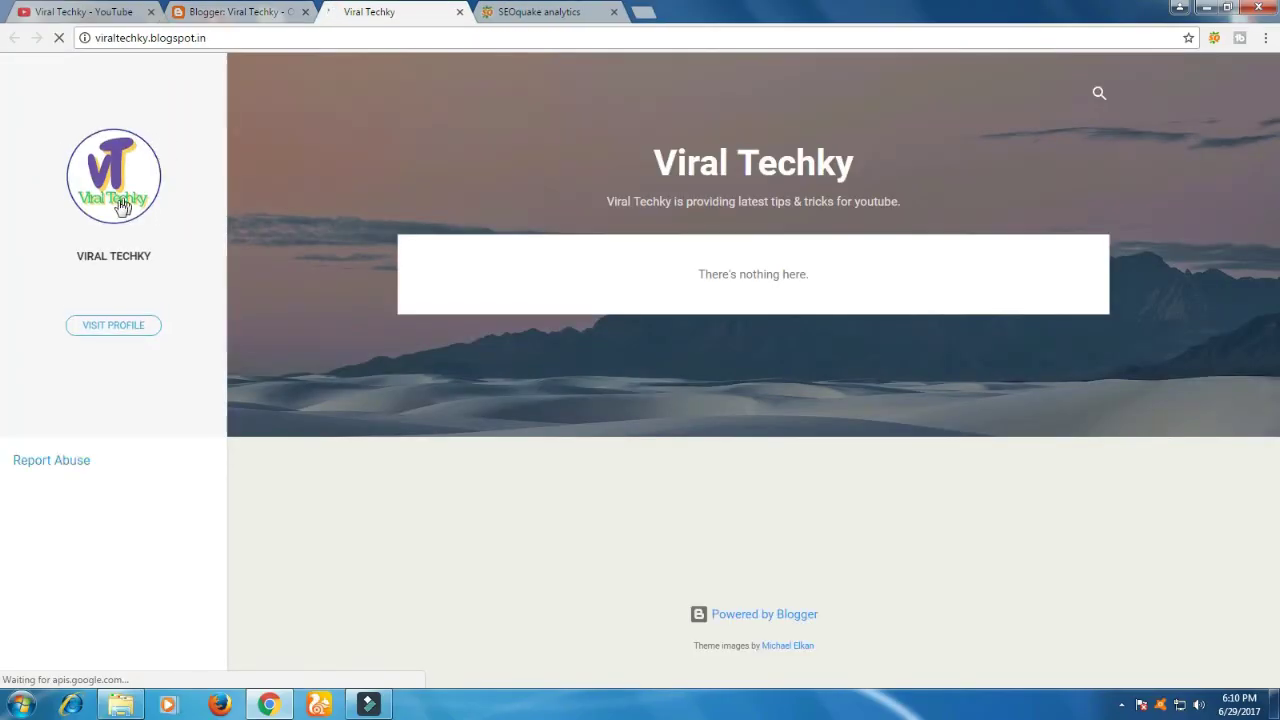